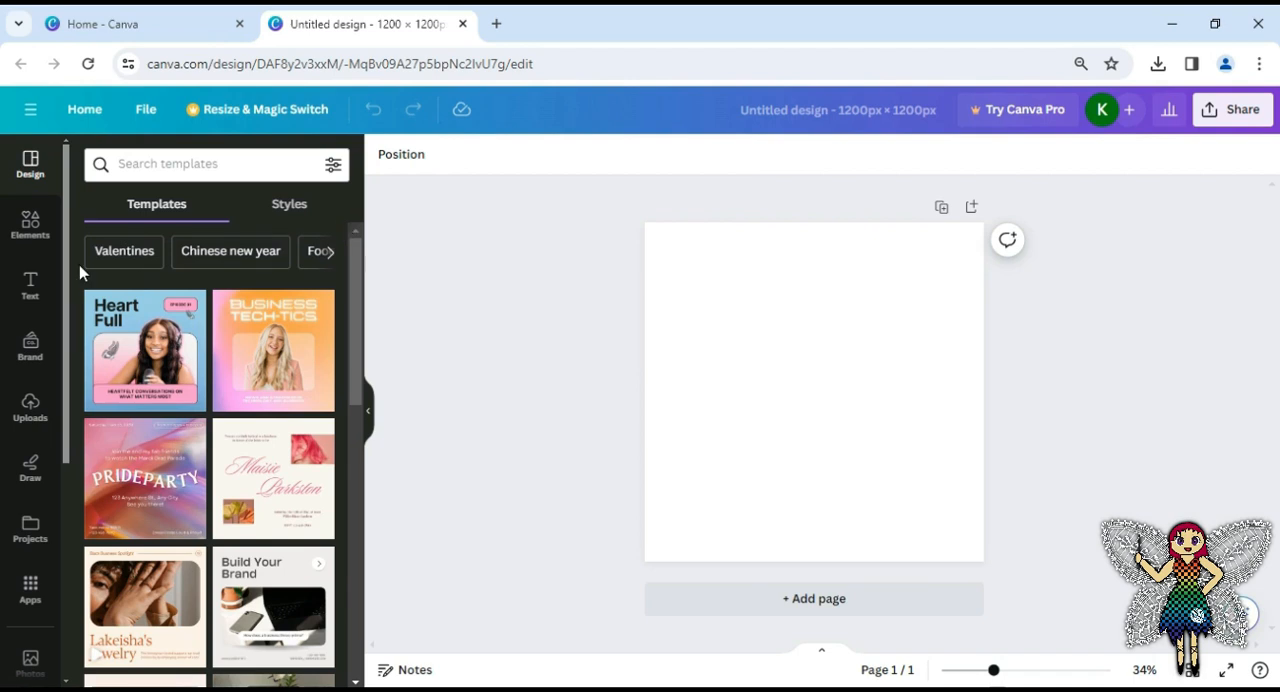
# Set the recently used dark red wood photo with the fern leaf as the page background
pyautogui.moveTo(67, 212)
pyautogui.mouseDown()
pyautogui.moveTo(73, 410)
pyautogui.moveTo(68, 284)
pyautogui.moveTo(75, 362)
pyautogui.mouseUp()
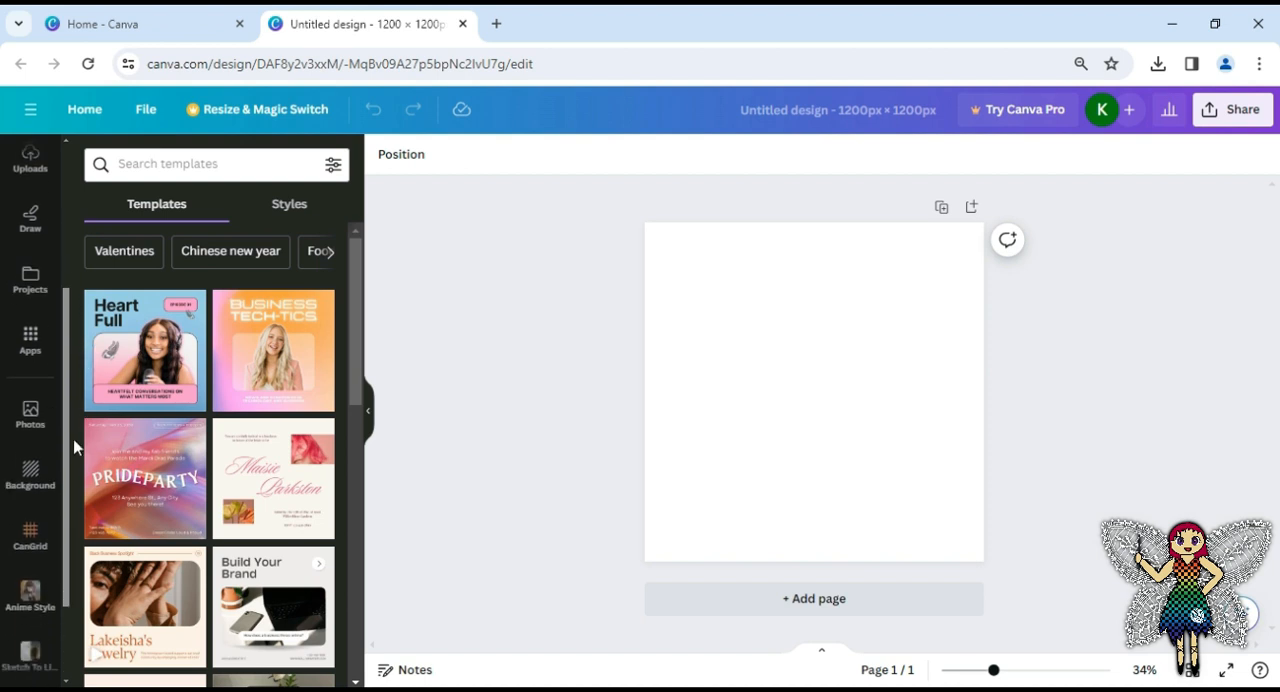
pyautogui.click(40, 476)
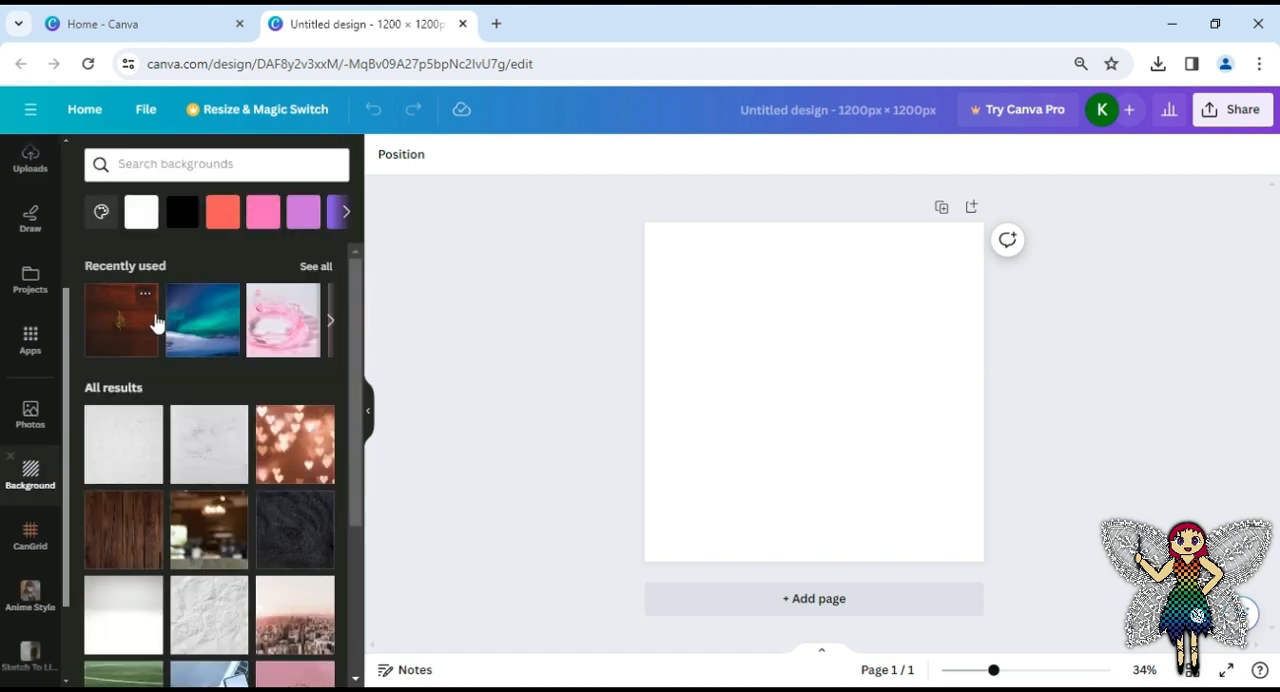
pyautogui.click(122, 320)
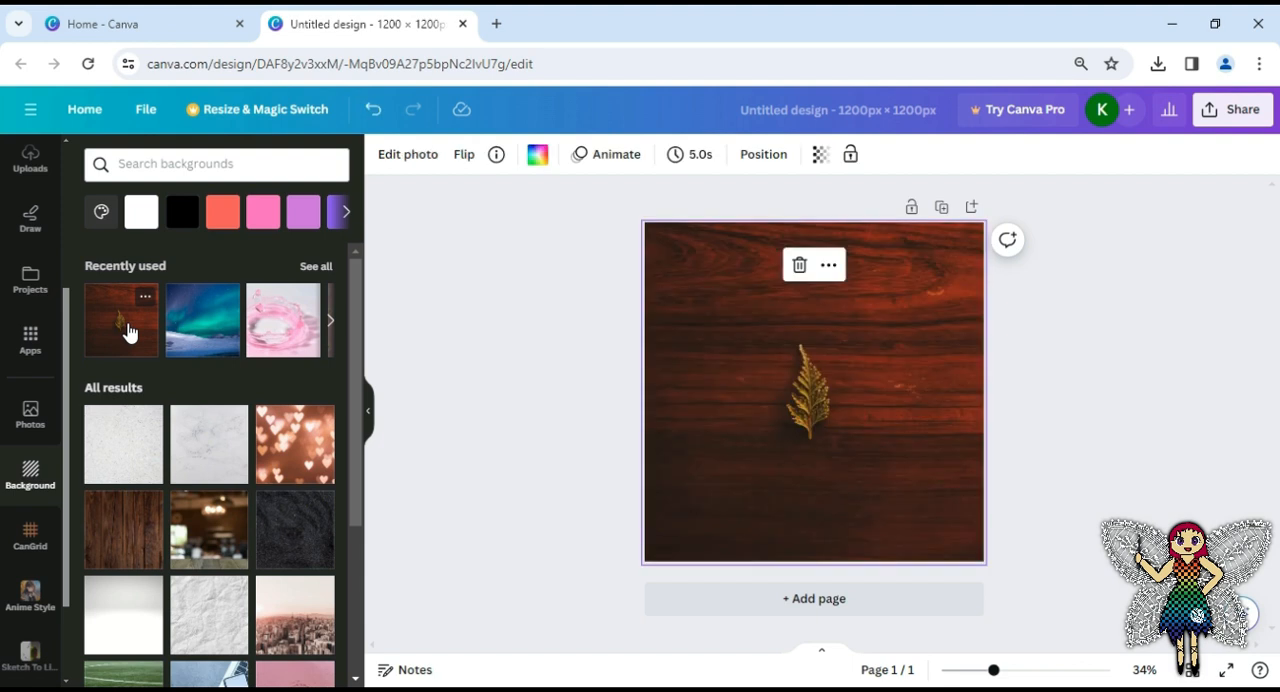
# Add the uploaded Streaming Planner table page, shrink it, and place it on the left half of the wood background
pyautogui.moveTo(68, 473); pyautogui.dragTo(63, 357)
pyautogui.click(30, 368)
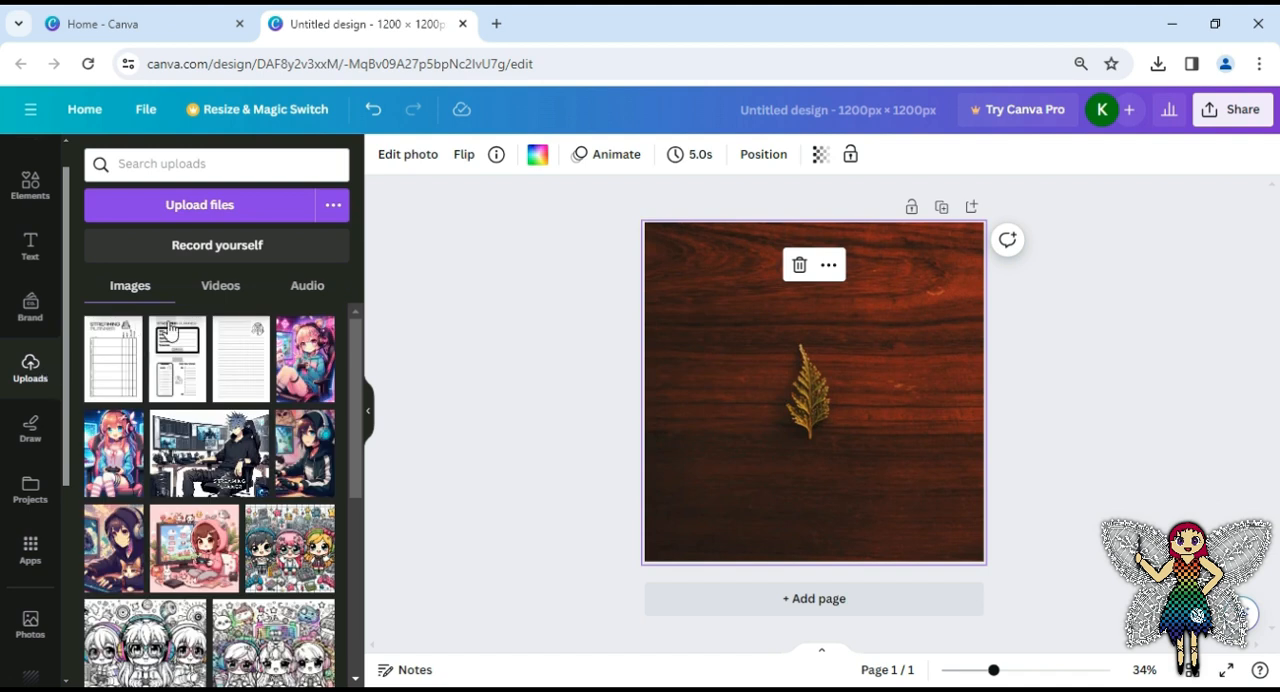
pyautogui.click(104, 375)
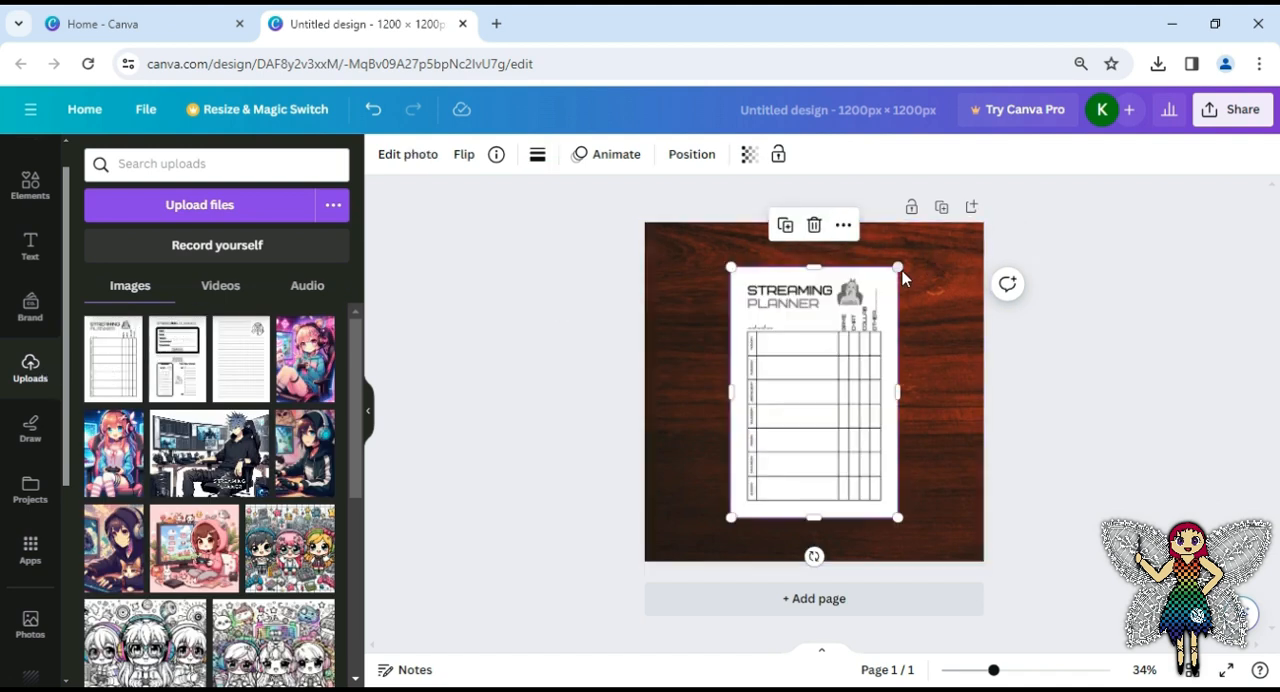
pyautogui.moveTo(893, 279); pyautogui.dragTo(866, 315)
pyautogui.moveTo(818, 384); pyautogui.dragTo(770, 365)
# Add the uploaded lined notes page, place it flush against the planner page's right edge, and scale it to the same height
pyautogui.click(240, 360)
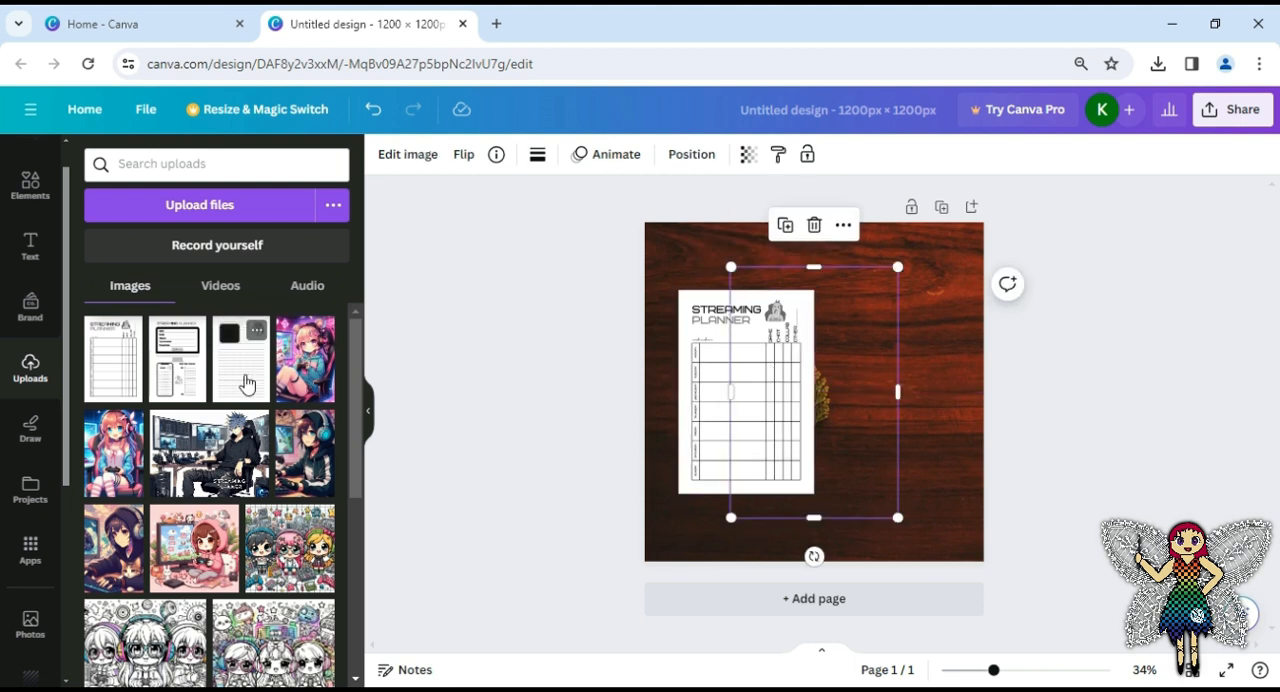
pyautogui.moveTo(822, 394); pyautogui.dragTo(905, 418)
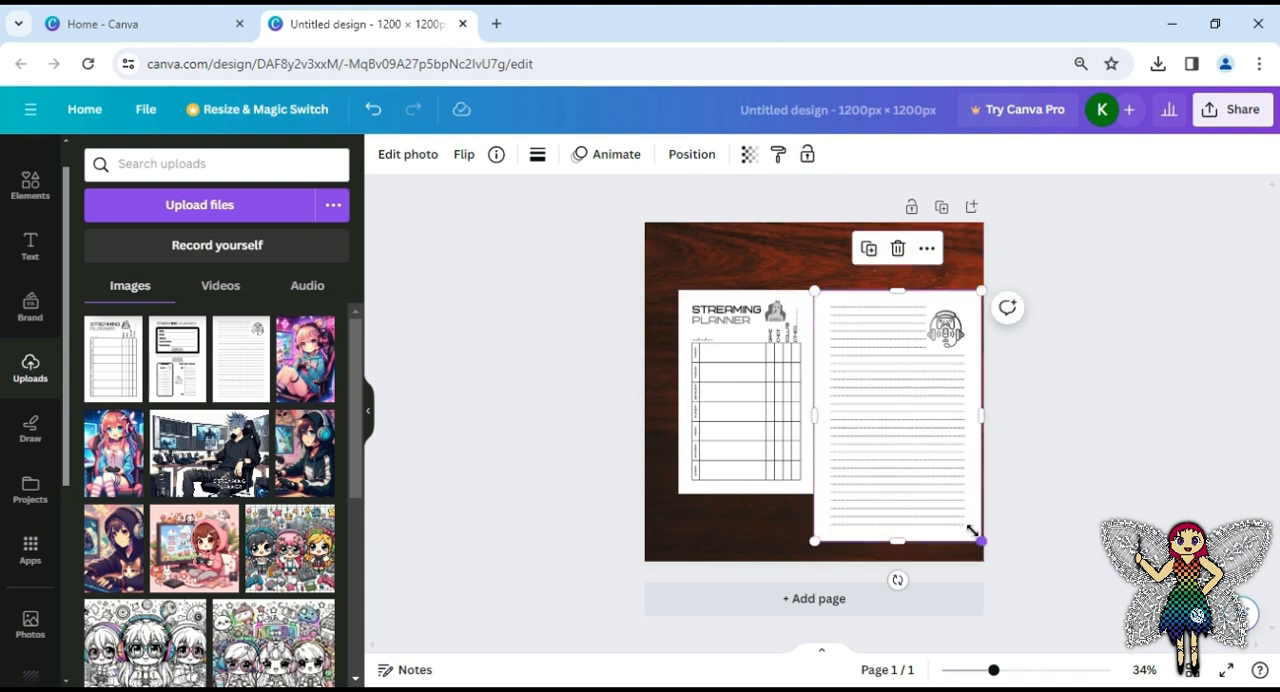
pyautogui.moveTo(971, 530); pyautogui.dragTo(949, 493)
pyautogui.click(837, 532)
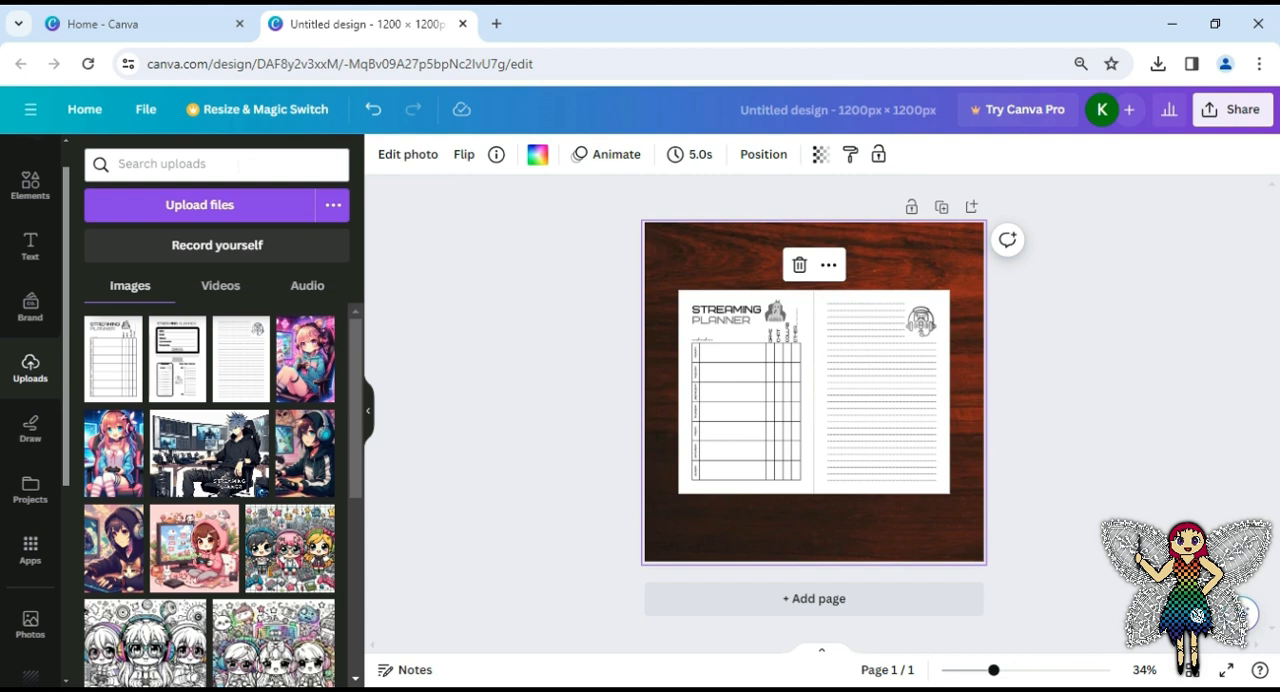
# Search the elements for "gradient" graphics and add the free black fading gradient to the design
pyautogui.moveTo(67, 265); pyautogui.dragTo(61, 239)
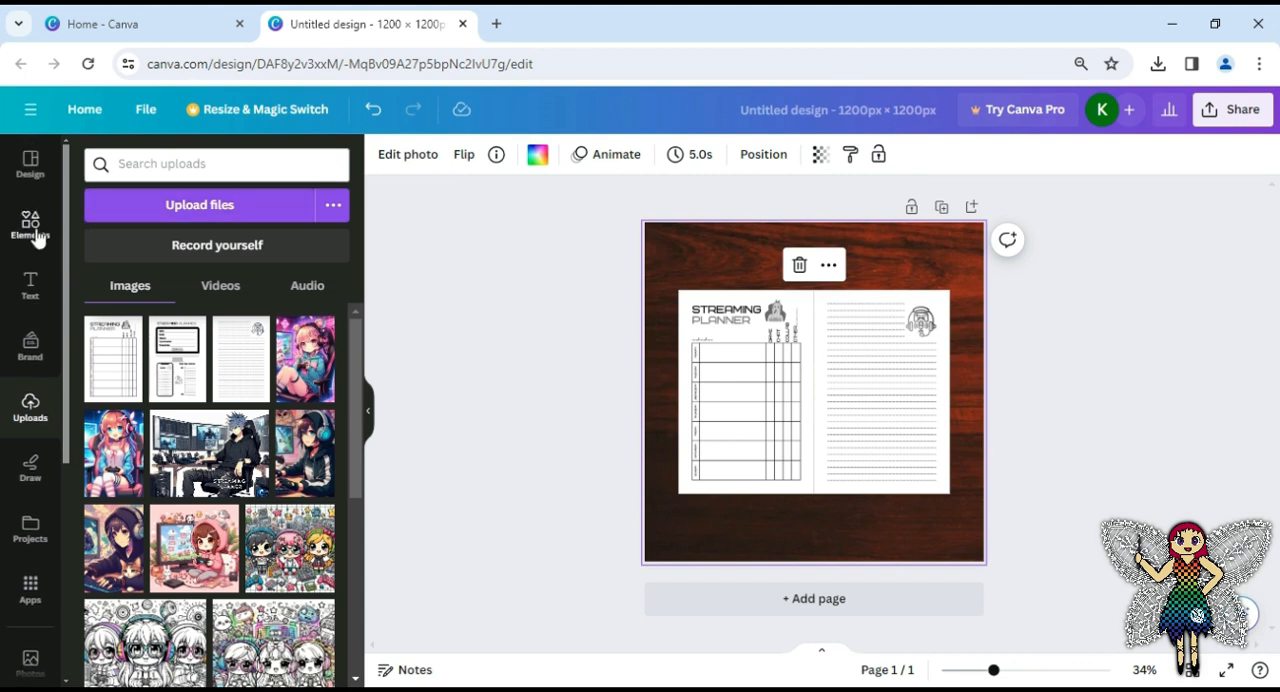
pyautogui.click(35, 235)
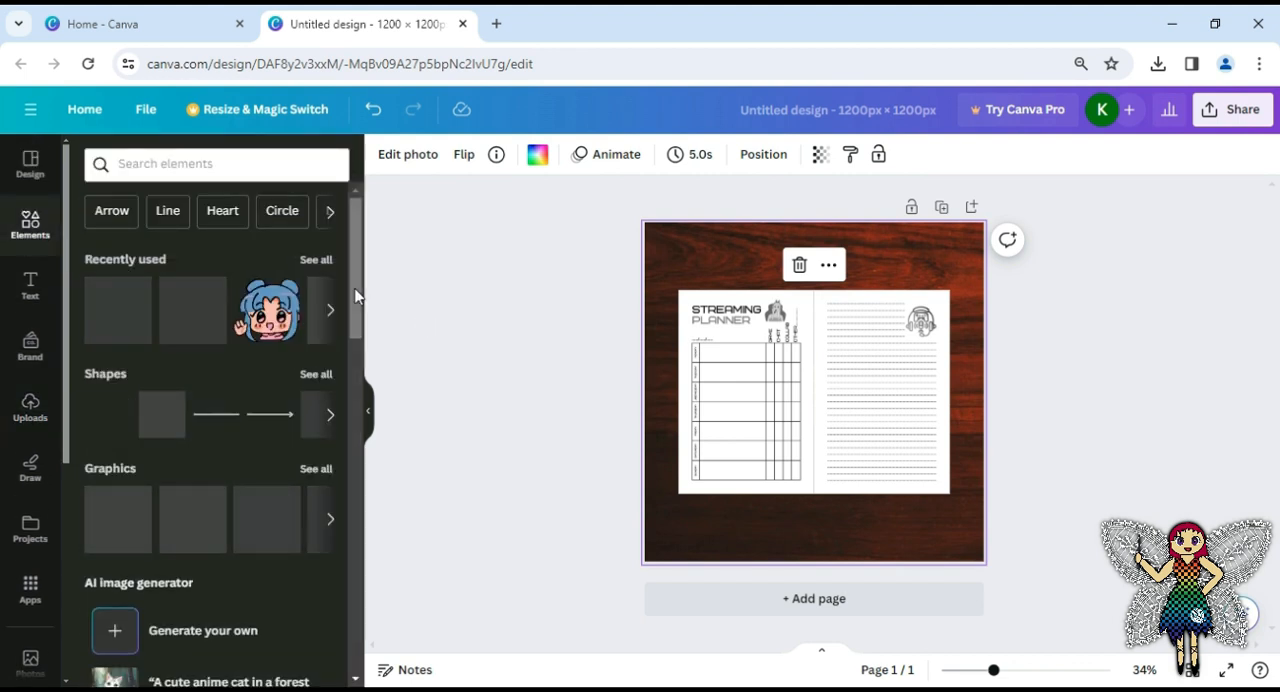
pyautogui.click(192, 164)
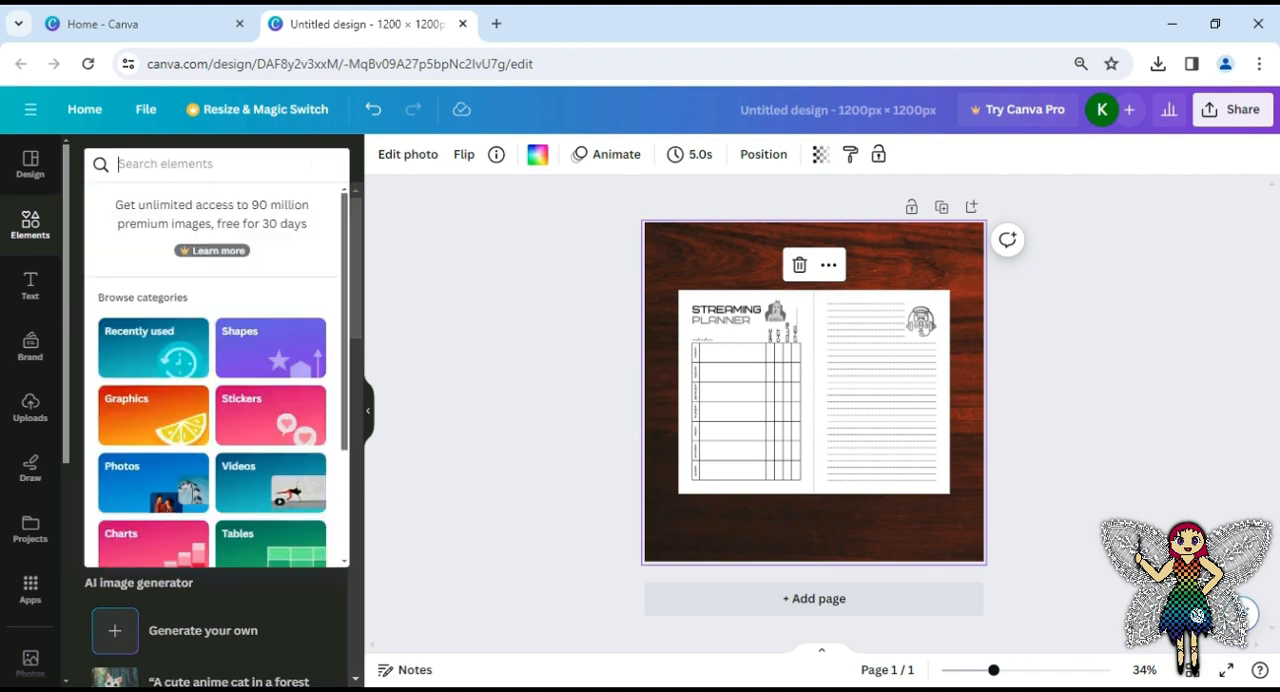
pyautogui.write('gradi')
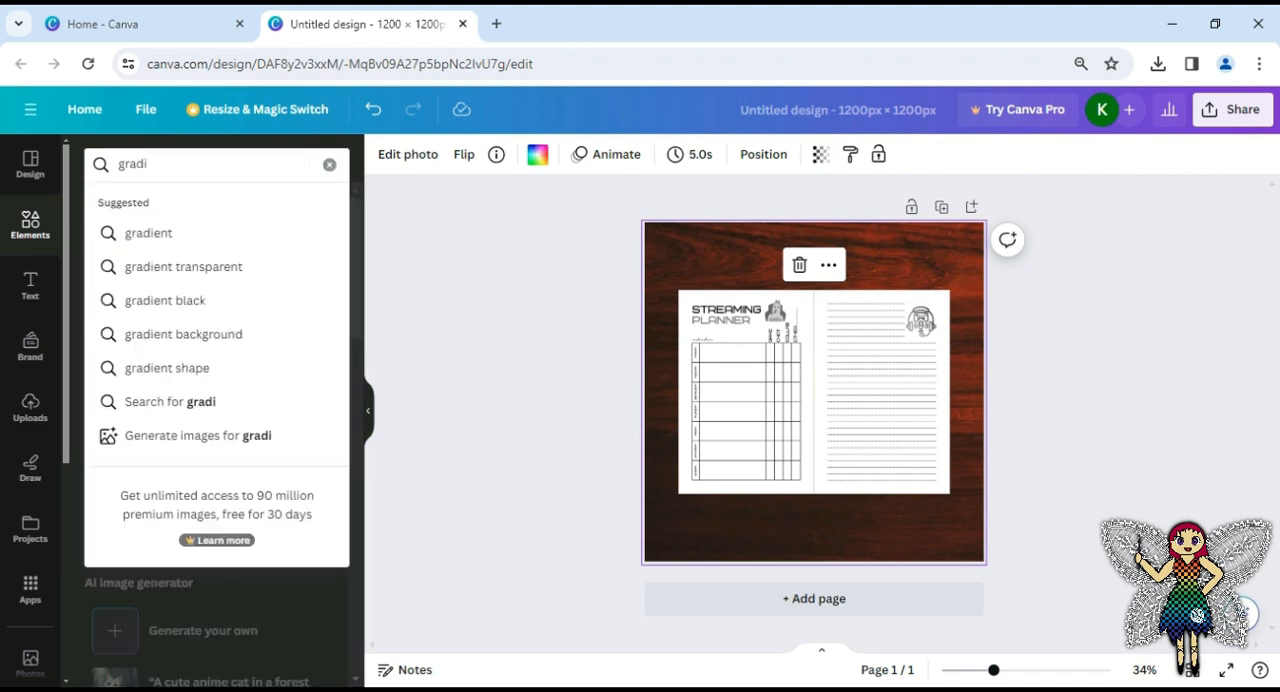
pyautogui.click(272, 234)
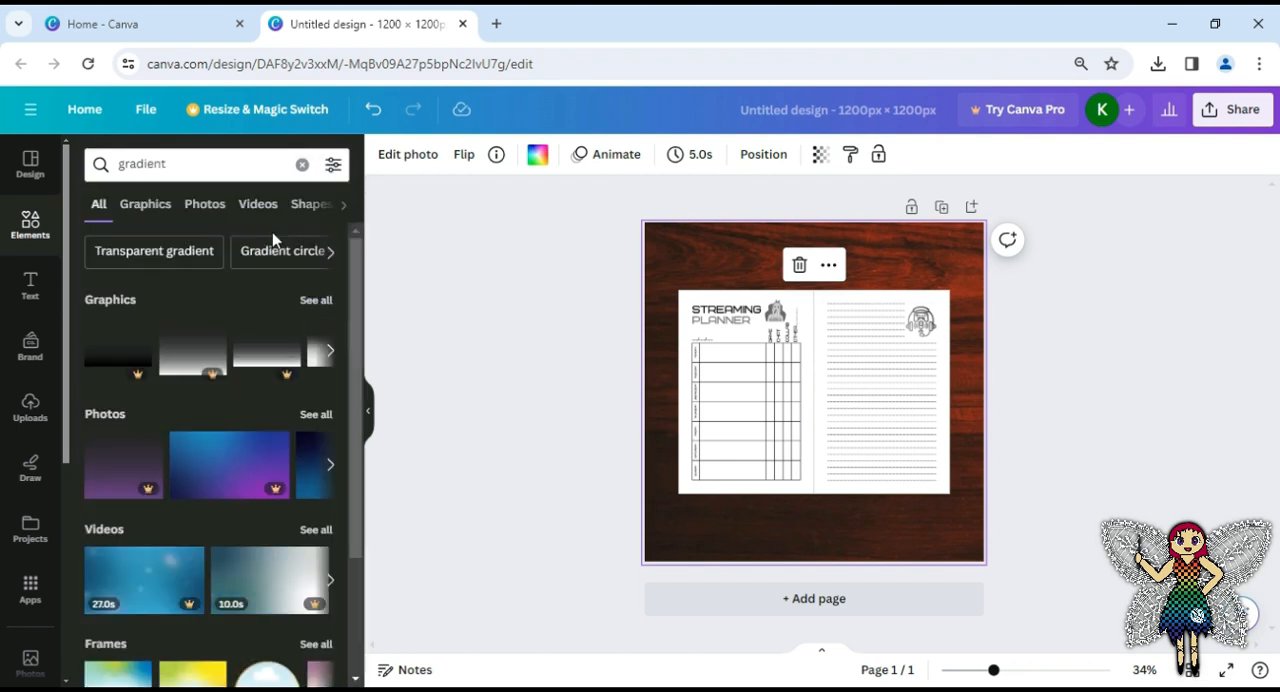
pyautogui.click(316, 300)
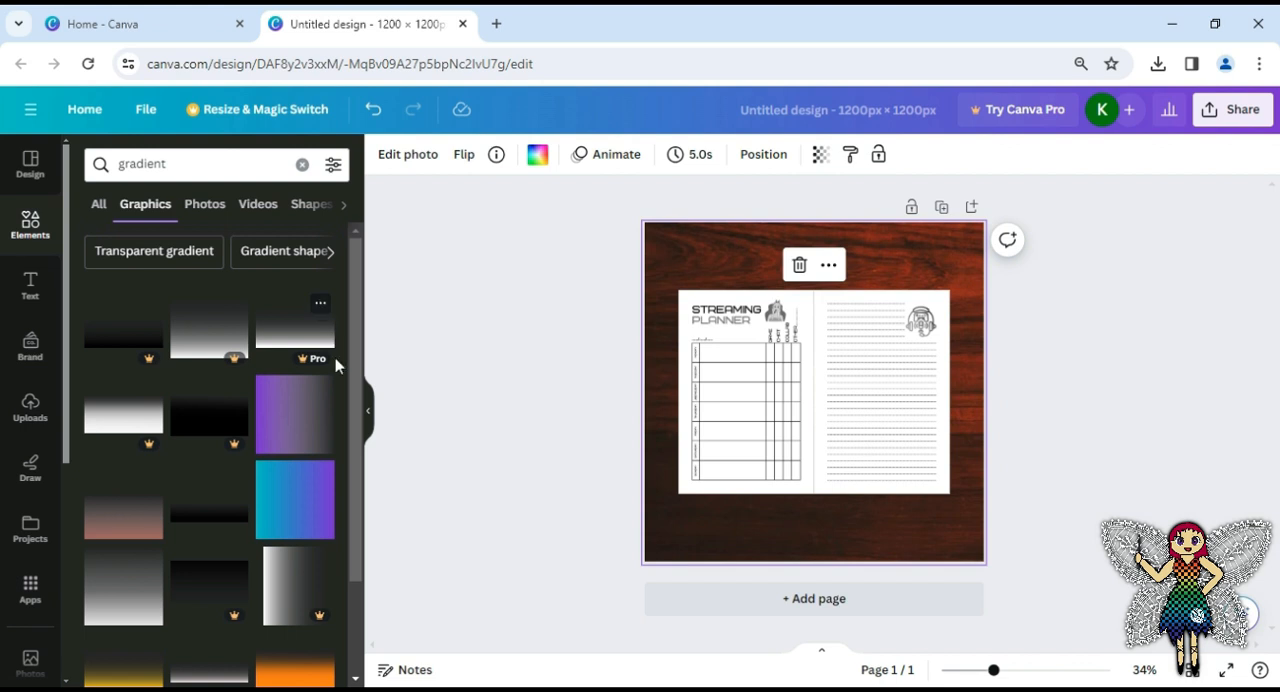
pyautogui.click(214, 506)
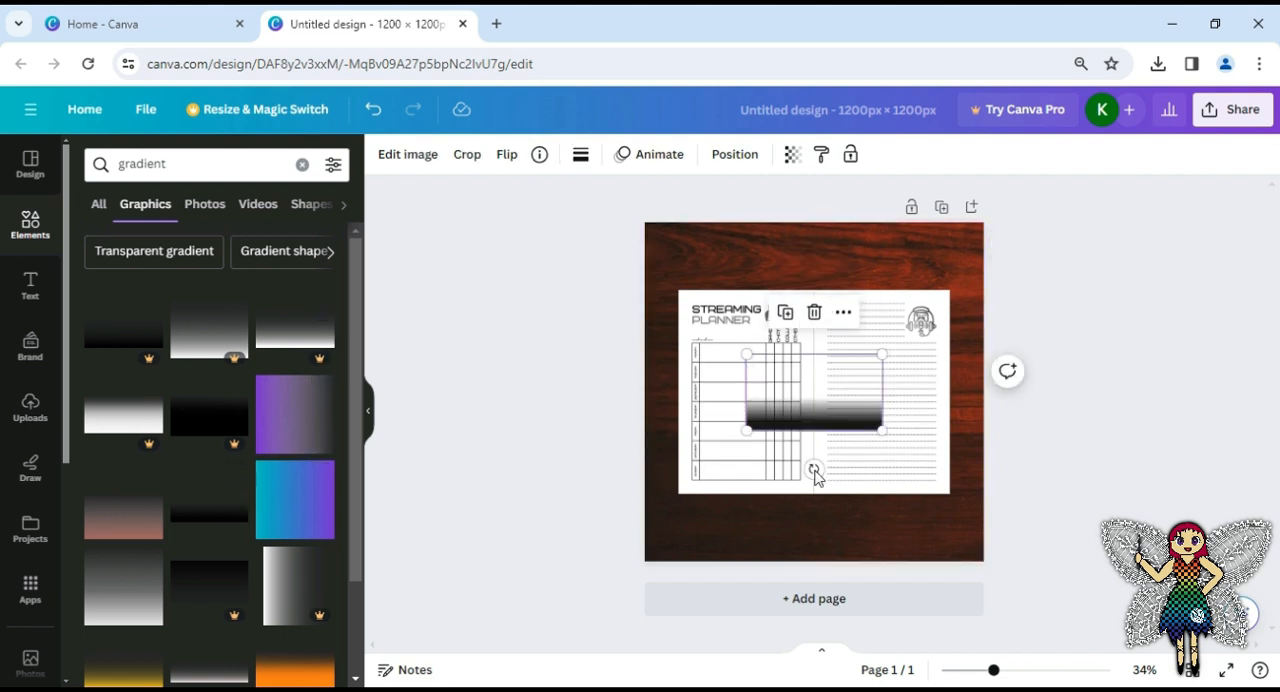
# Rotate the black gradient upright, align its dark edge with the spine on the notes page, and enlarge it to full page height
pyautogui.moveTo(812, 480); pyautogui.dragTo(721, 390)
pyautogui.moveTo(826, 409); pyautogui.dragTo(866, 408)
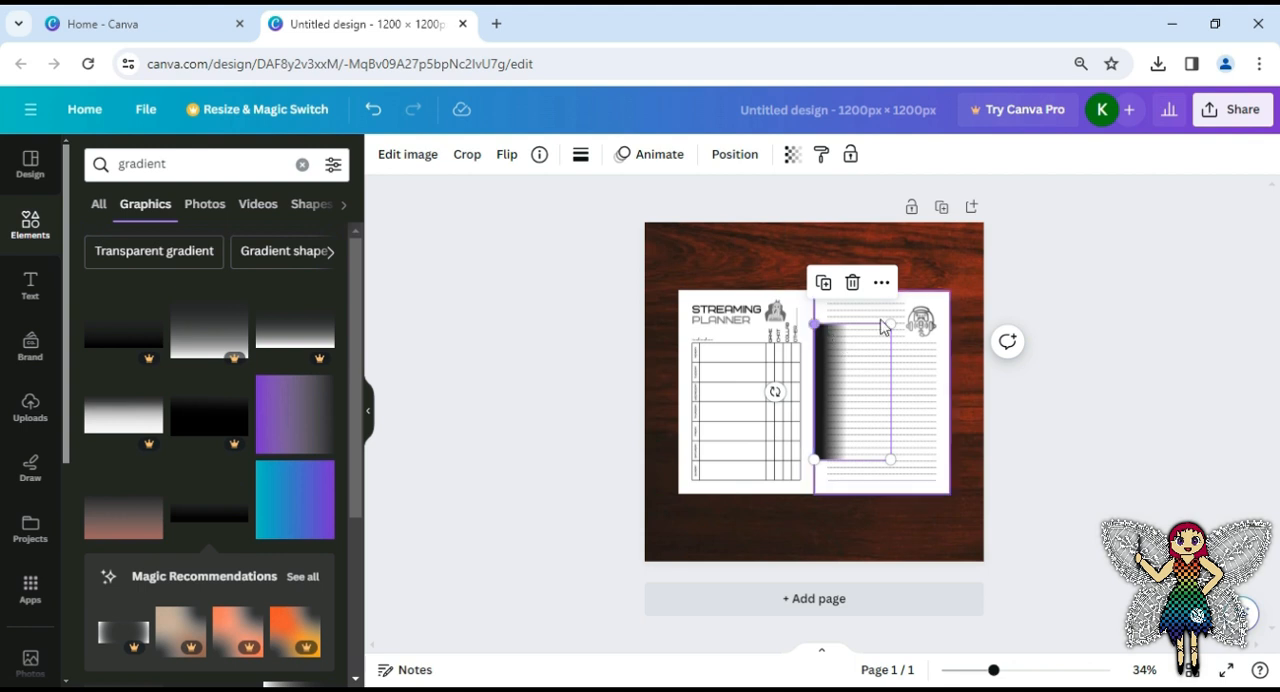
pyautogui.moveTo(890, 323); pyautogui.dragTo(910, 290)
pyautogui.moveTo(910, 460); pyautogui.dragTo(928, 494)
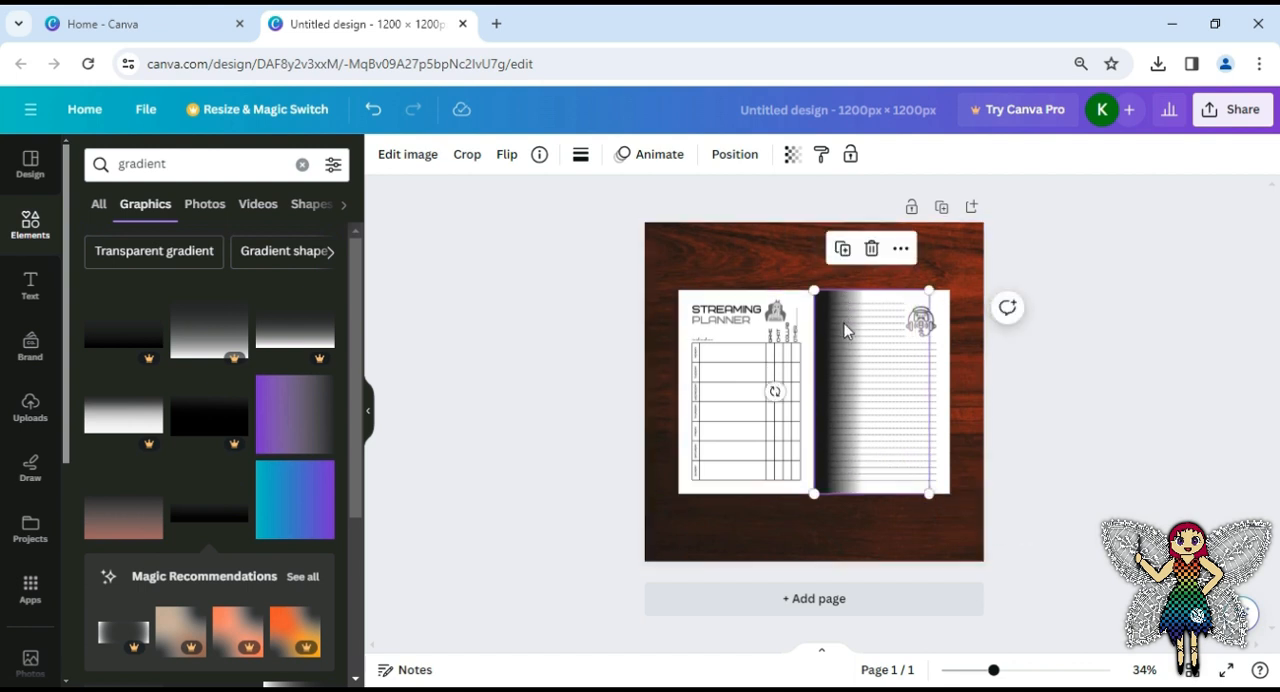
# Duplicate the spine gradient and rotate the copy to mirror it onto the planner page
pyautogui.click(843, 249)
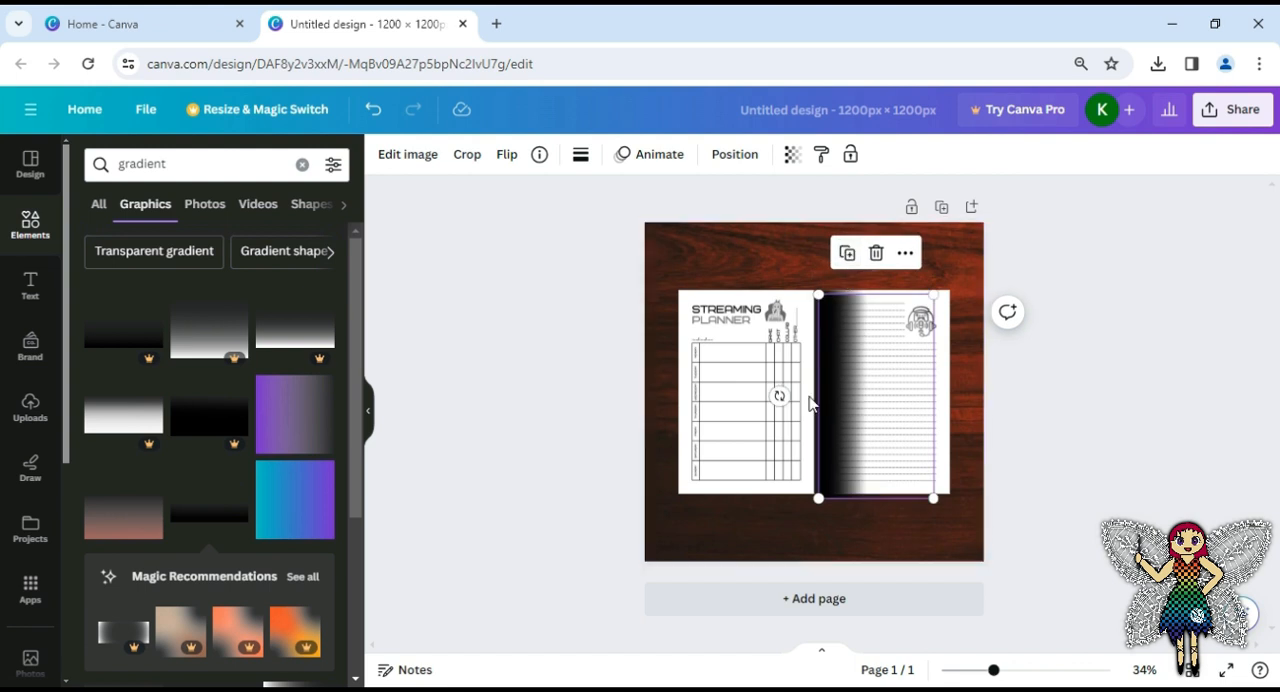
pyautogui.moveTo(779, 396)
pyautogui.mouseDown()
pyautogui.moveTo(893, 455)
pyautogui.moveTo(904, 397)
pyautogui.moveTo(773, 394)
pyautogui.mouseUp()
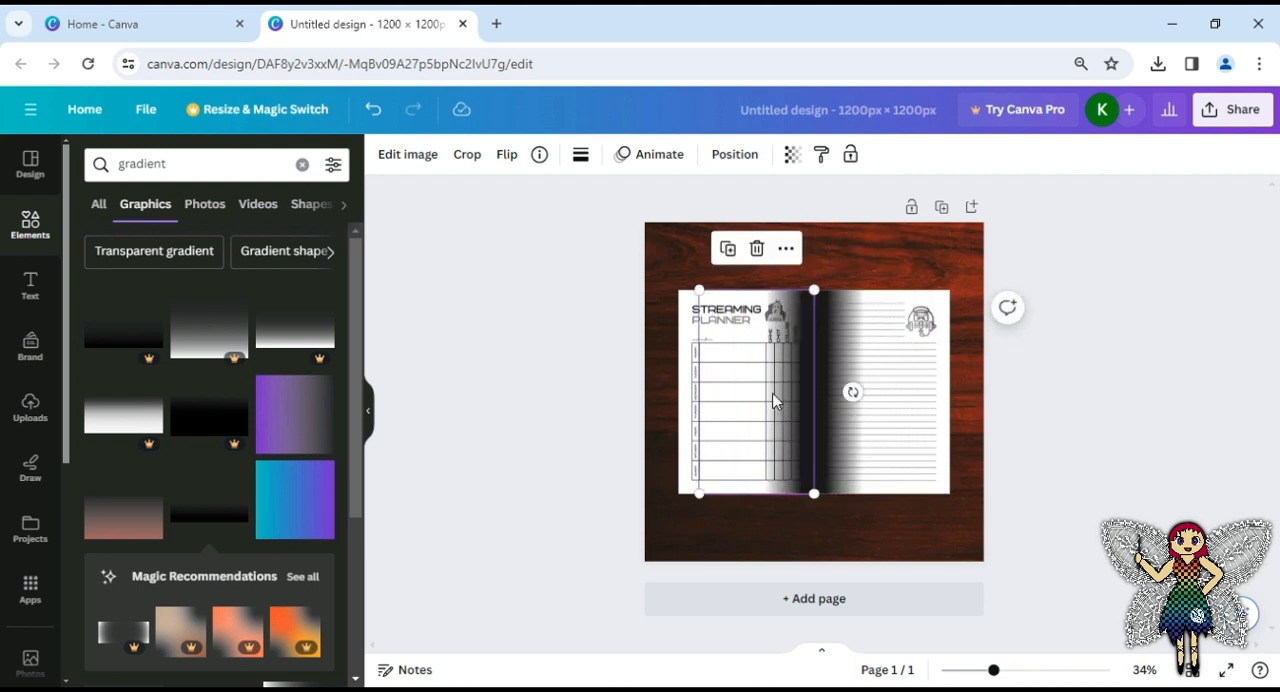
# Set the transparency of the notes page's gradient to 56 and of the planner page's gradient to 62
pyautogui.click(836, 295)
pyautogui.click(793, 155)
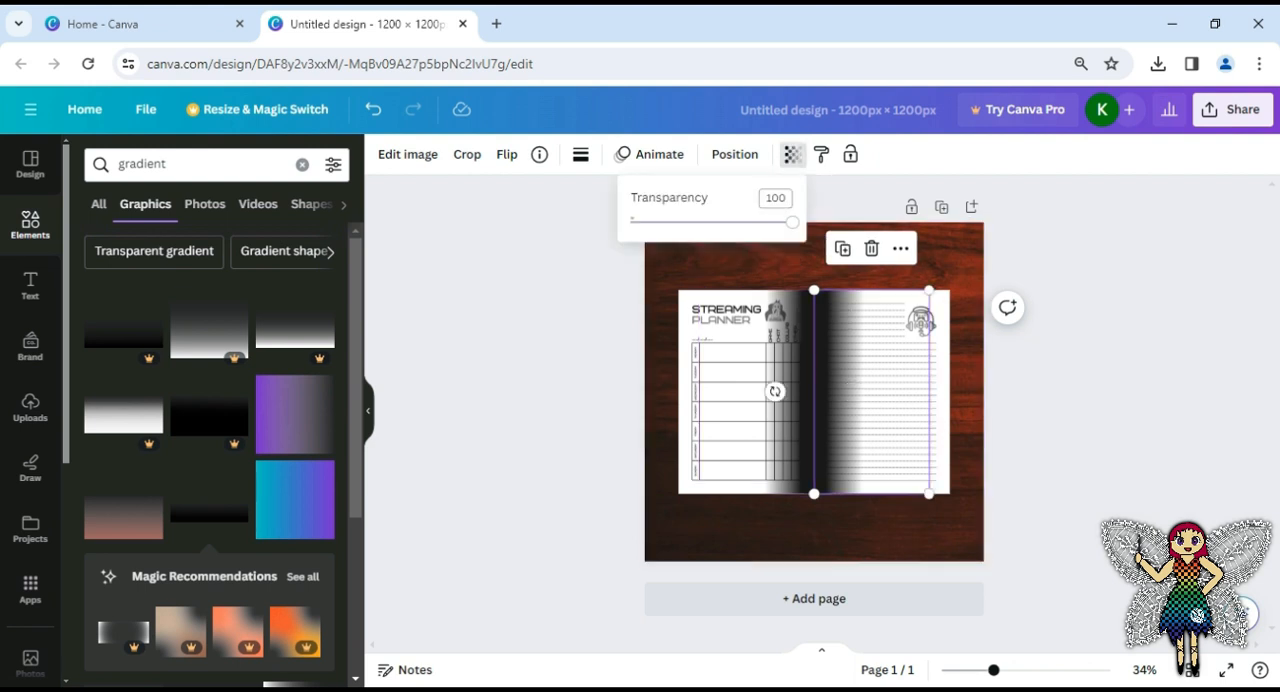
pyautogui.moveTo(789, 222); pyautogui.dragTo(724, 244)
pyautogui.click(780, 339)
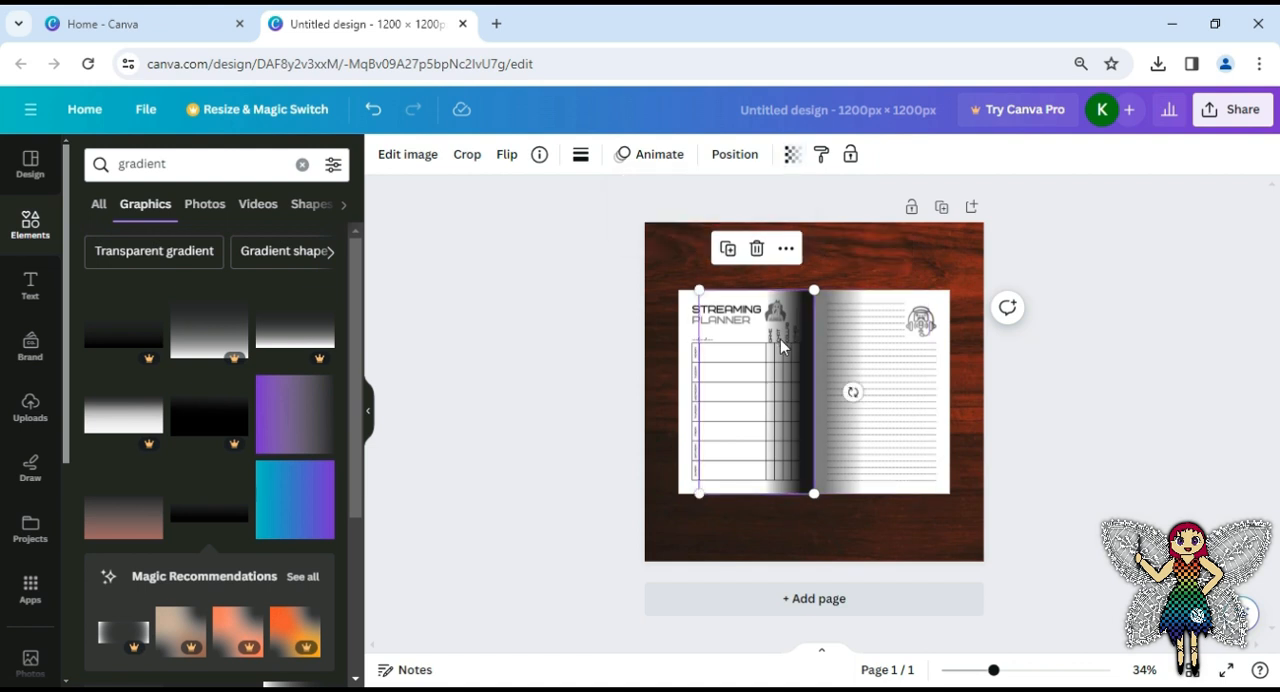
pyautogui.click(791, 156)
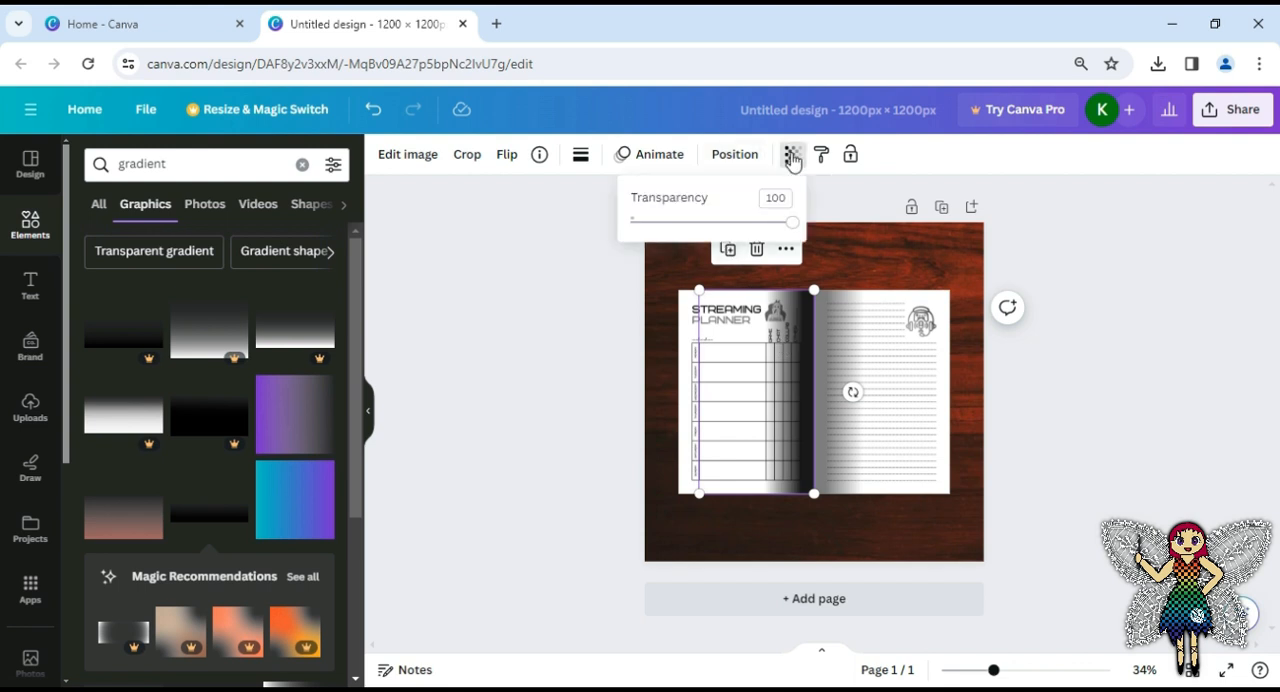
pyautogui.moveTo(794, 233); pyautogui.dragTo(732, 240)
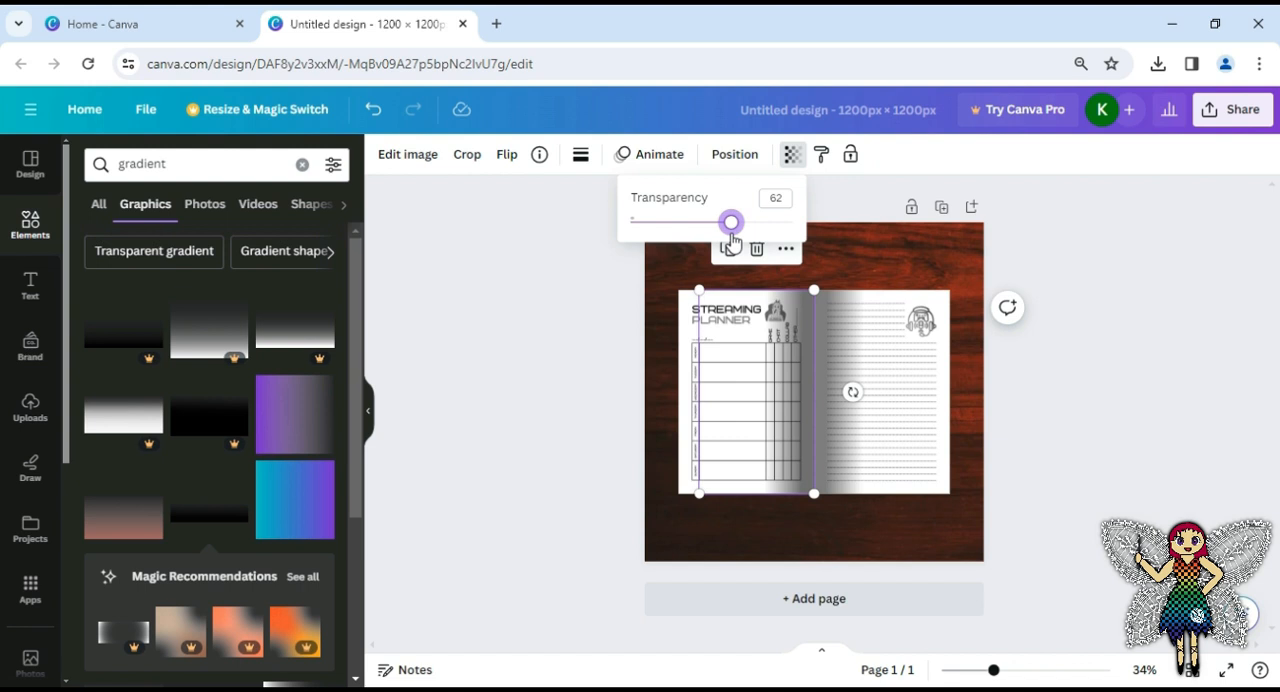
pyautogui.click(890, 258)
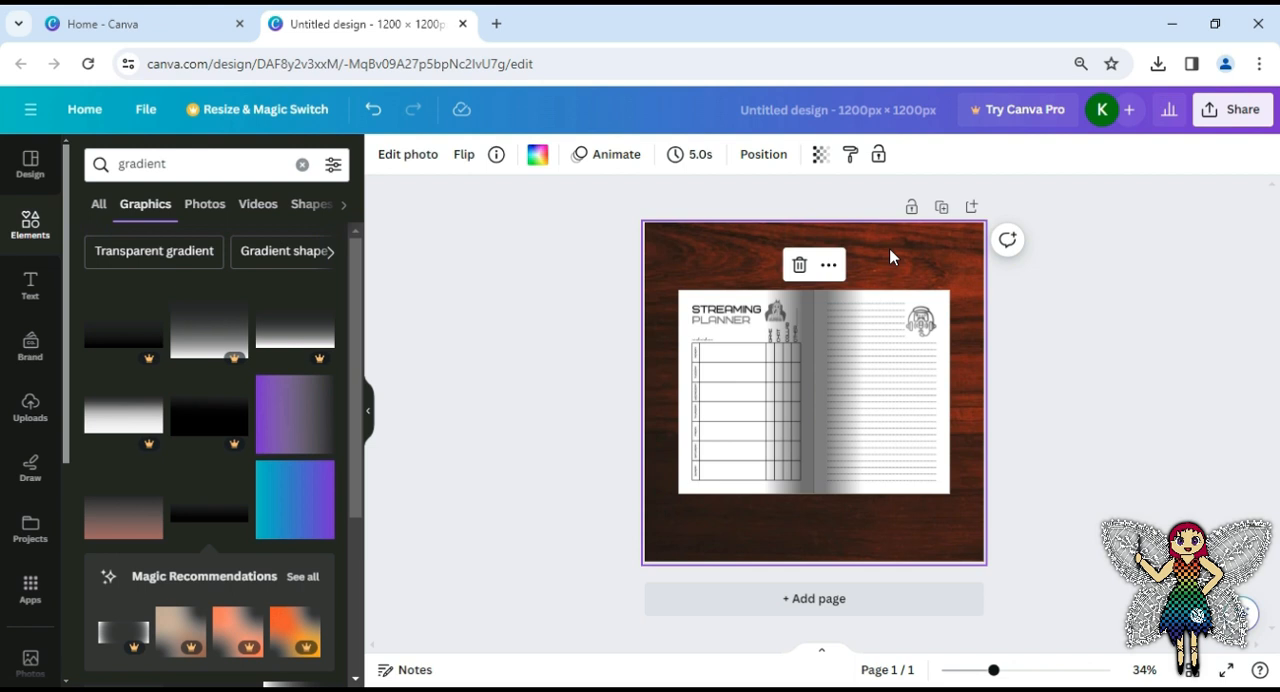
pyautogui.click(821, 156)
pyautogui.moveTo(818, 234)
pyautogui.mouseDown()
pyautogui.moveTo(801, 236)
pyautogui.moveTo(821, 224)
pyautogui.mouseUp()
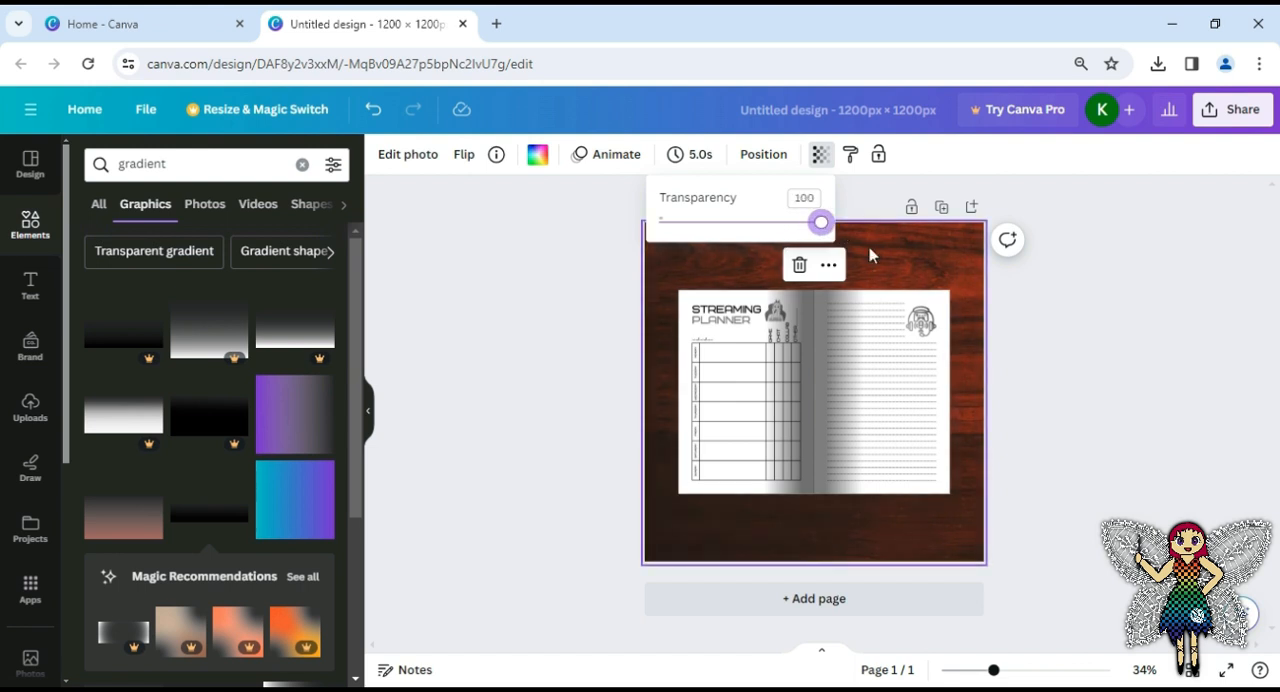
pyautogui.click(870, 256)
# Set the transparency of the planner page's gradient to 54 and of the notes page's gradient to 47
pyautogui.click(801, 350)
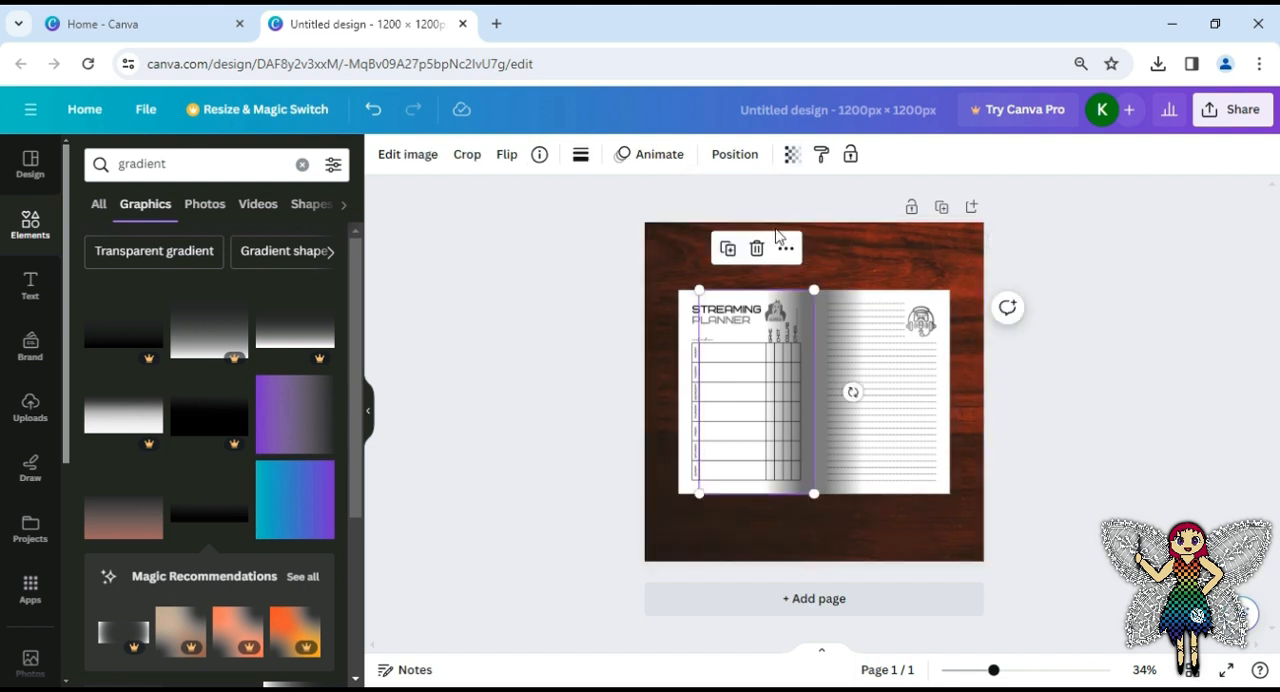
pyautogui.click(793, 157)
pyautogui.moveTo(731, 224); pyautogui.dragTo(718, 223)
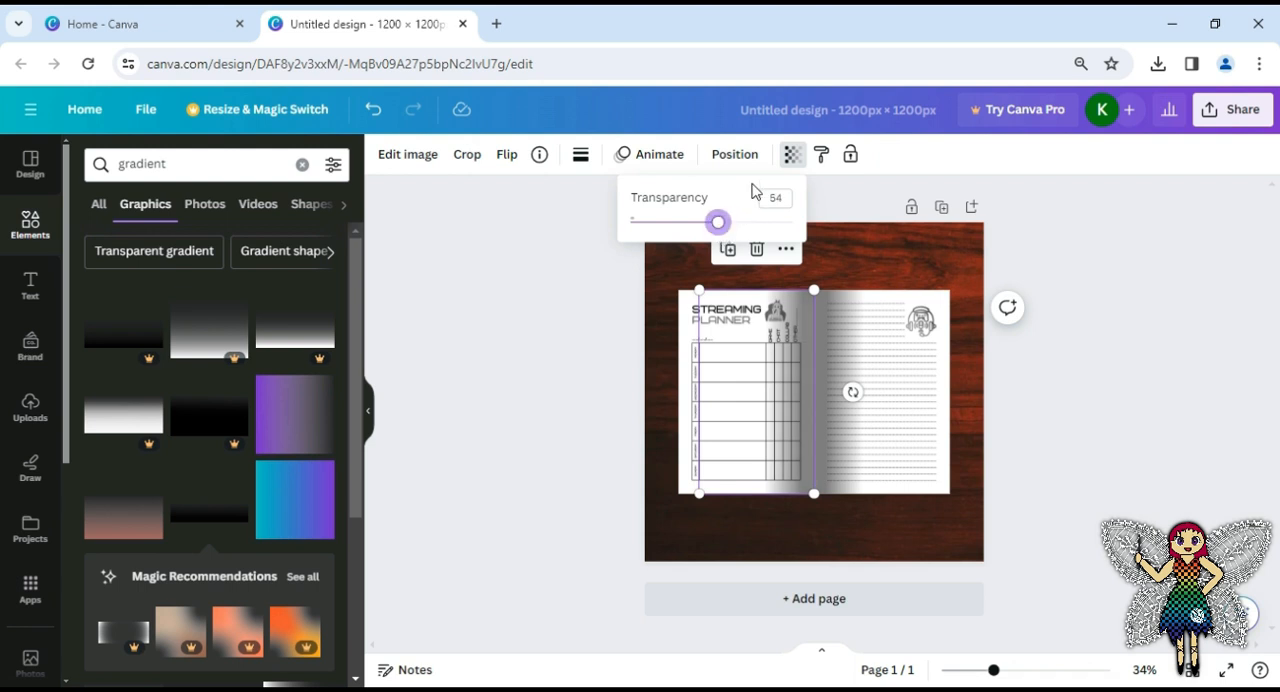
pyautogui.click(831, 331)
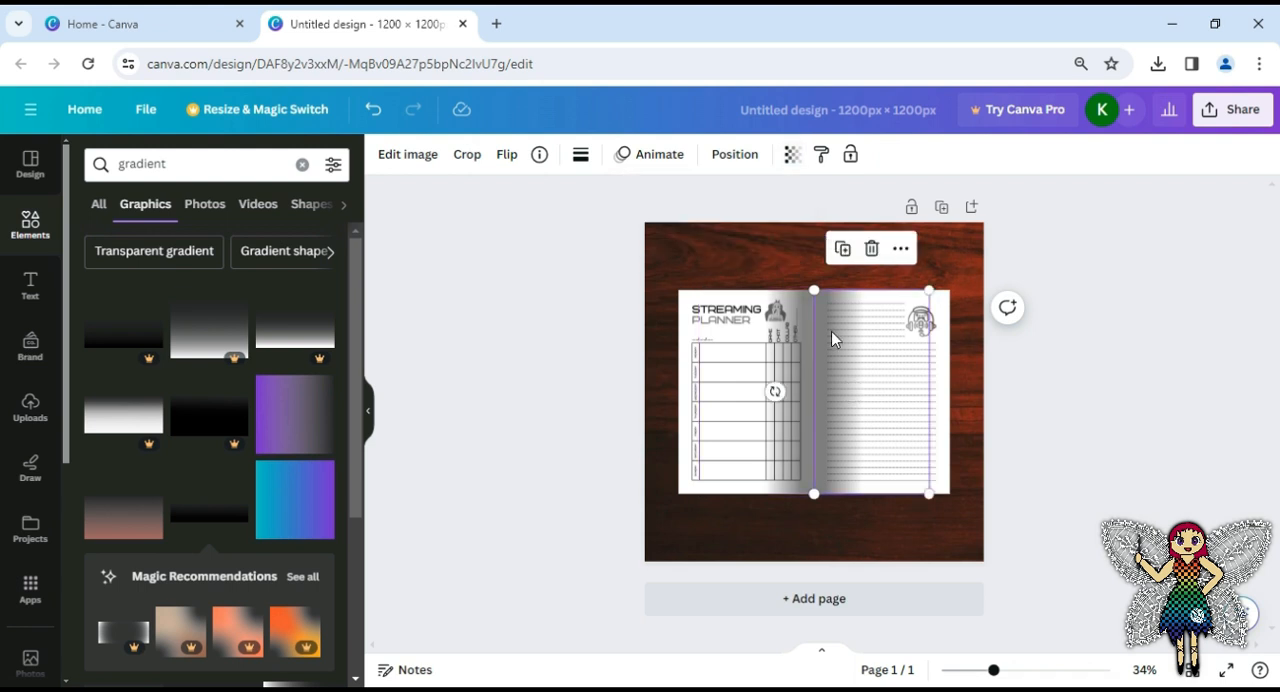
pyautogui.click(792, 158)
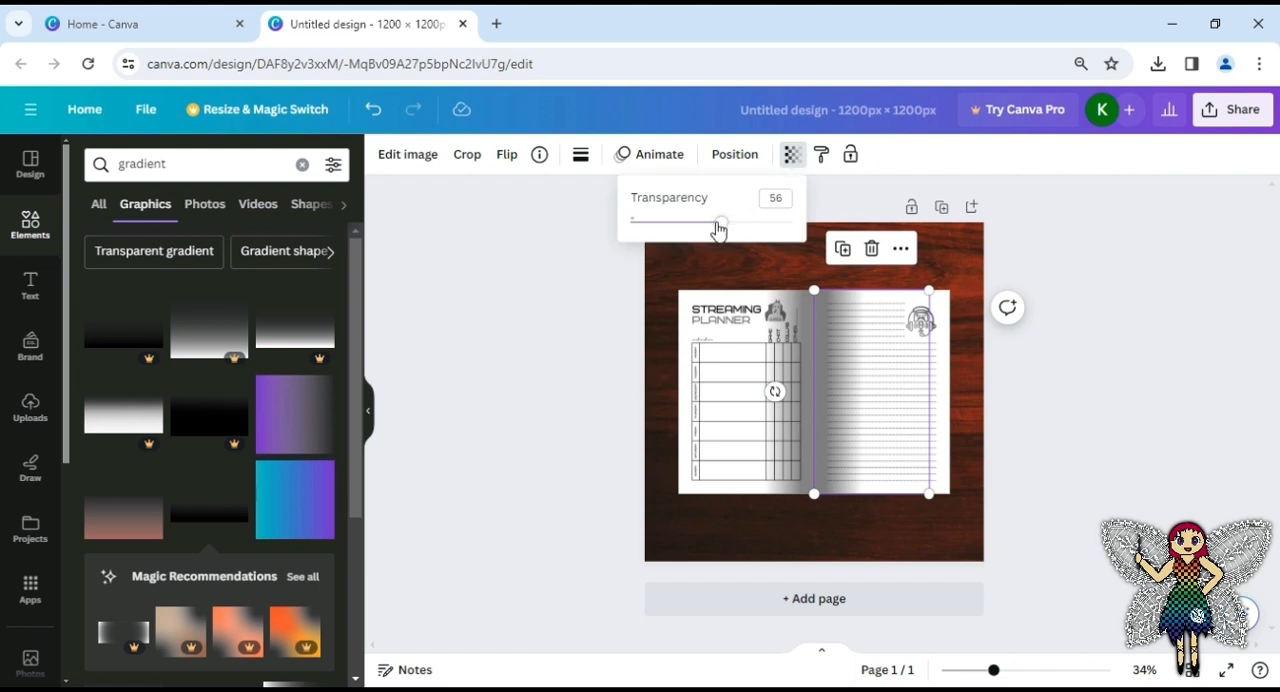
pyautogui.moveTo(722, 222); pyautogui.dragTo(708, 230)
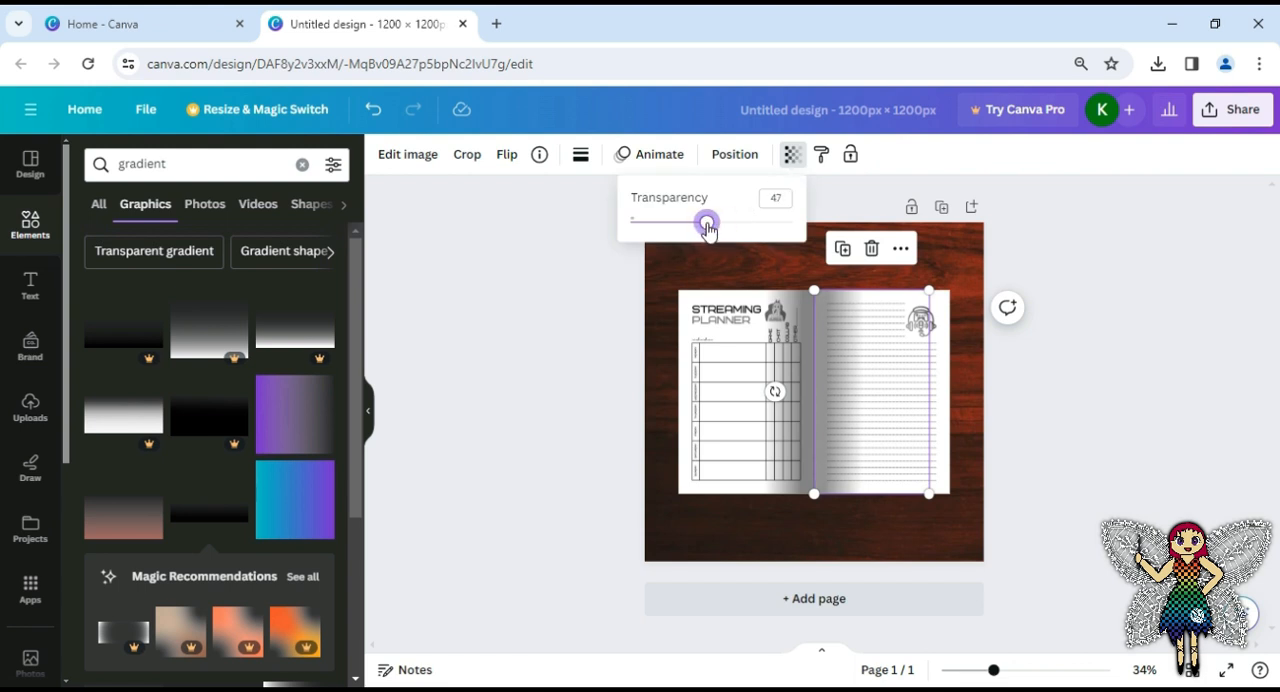
pyautogui.click(664, 293)
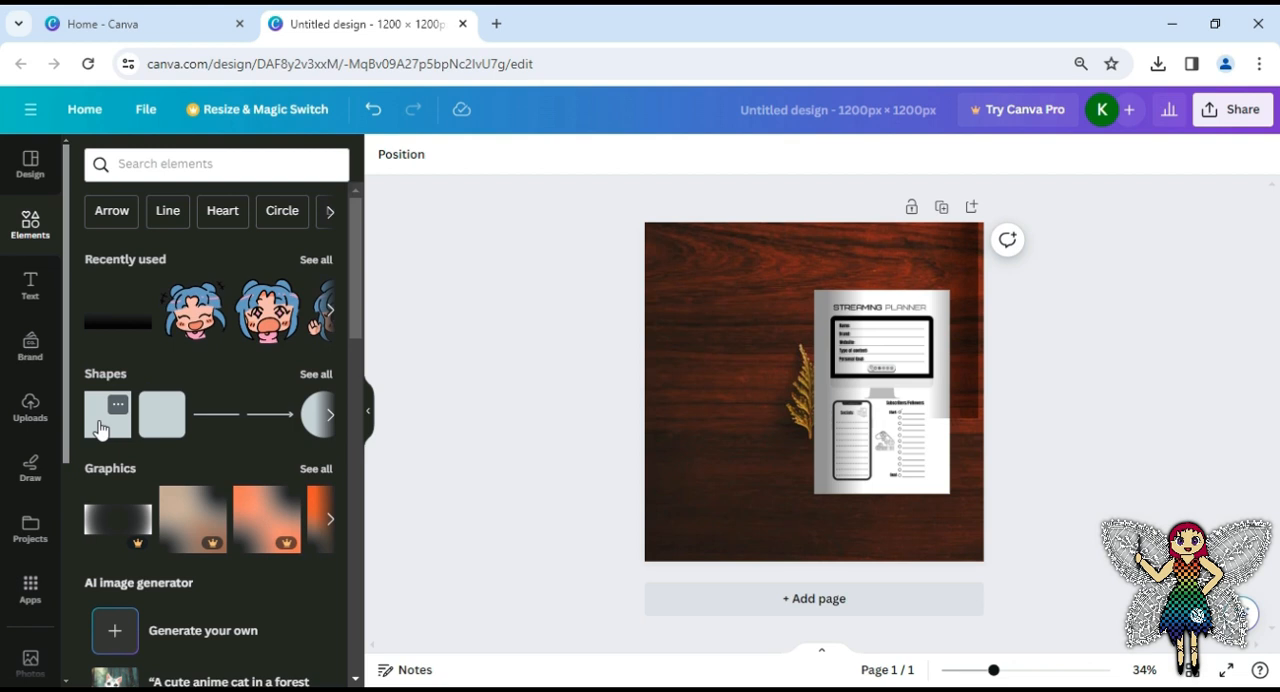
# Add a square shape and align it with the top-left corner of the single Streaming Planner page
pyautogui.click(100, 430)
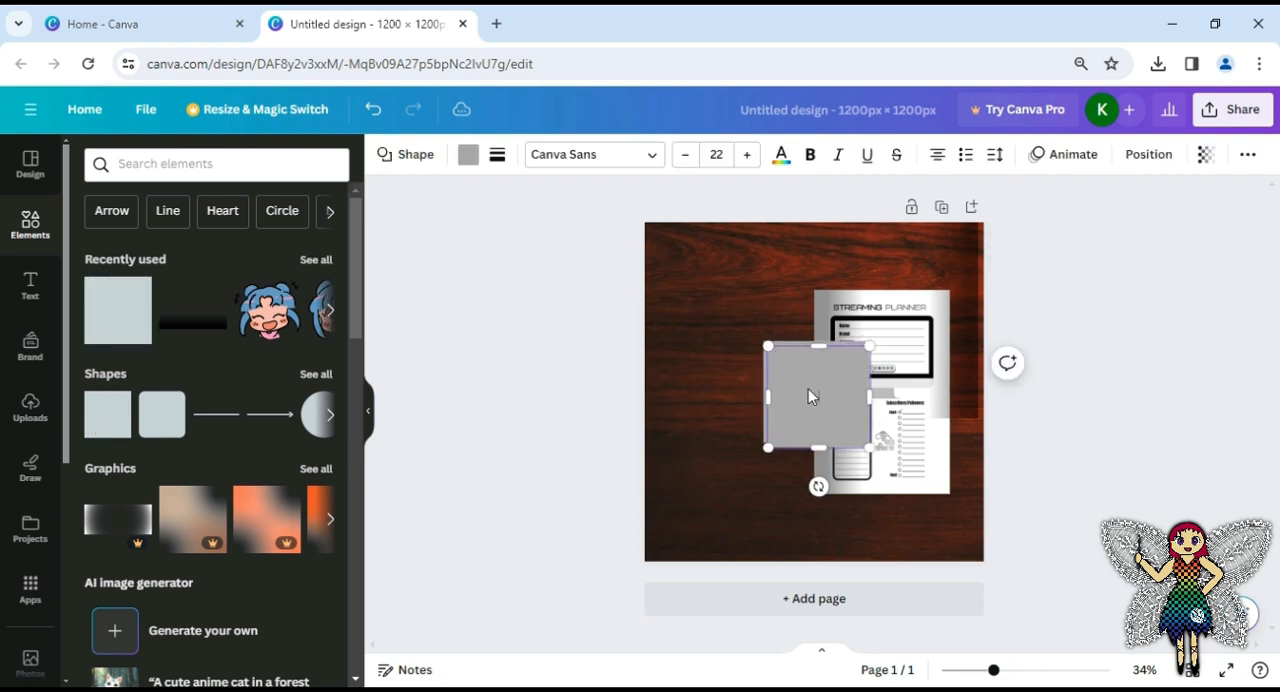
pyautogui.click(837, 377)
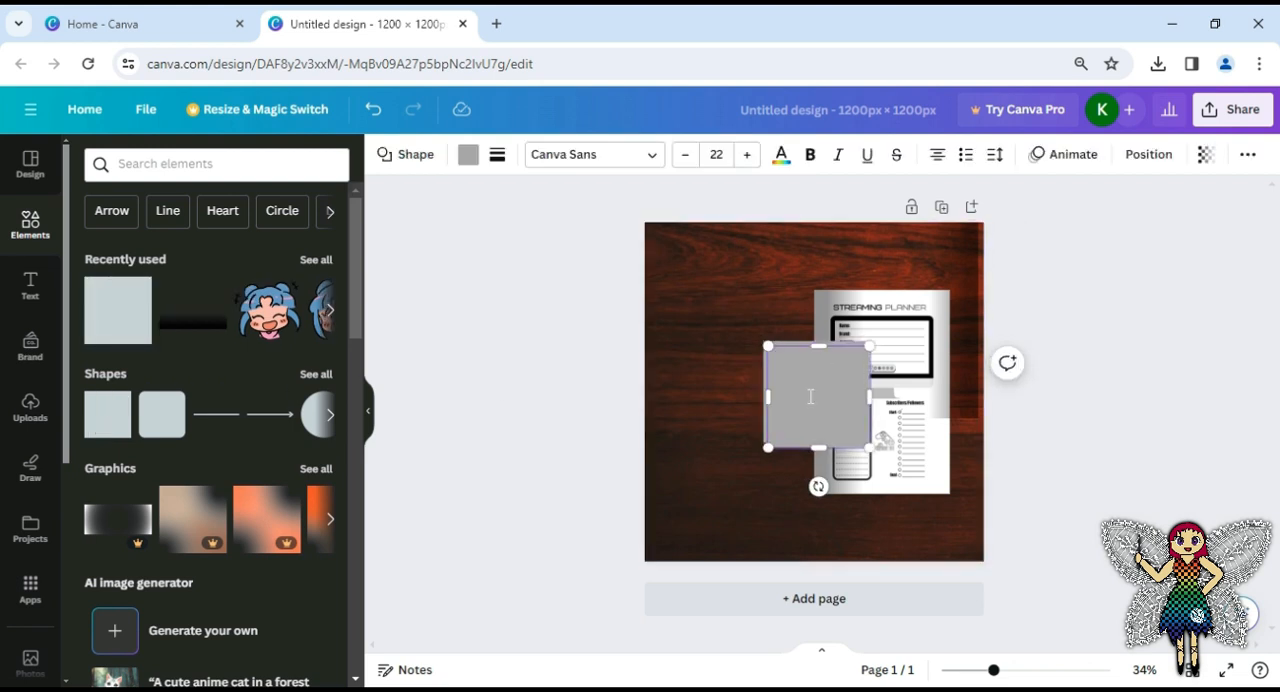
pyautogui.click(711, 471)
pyautogui.click(773, 440)
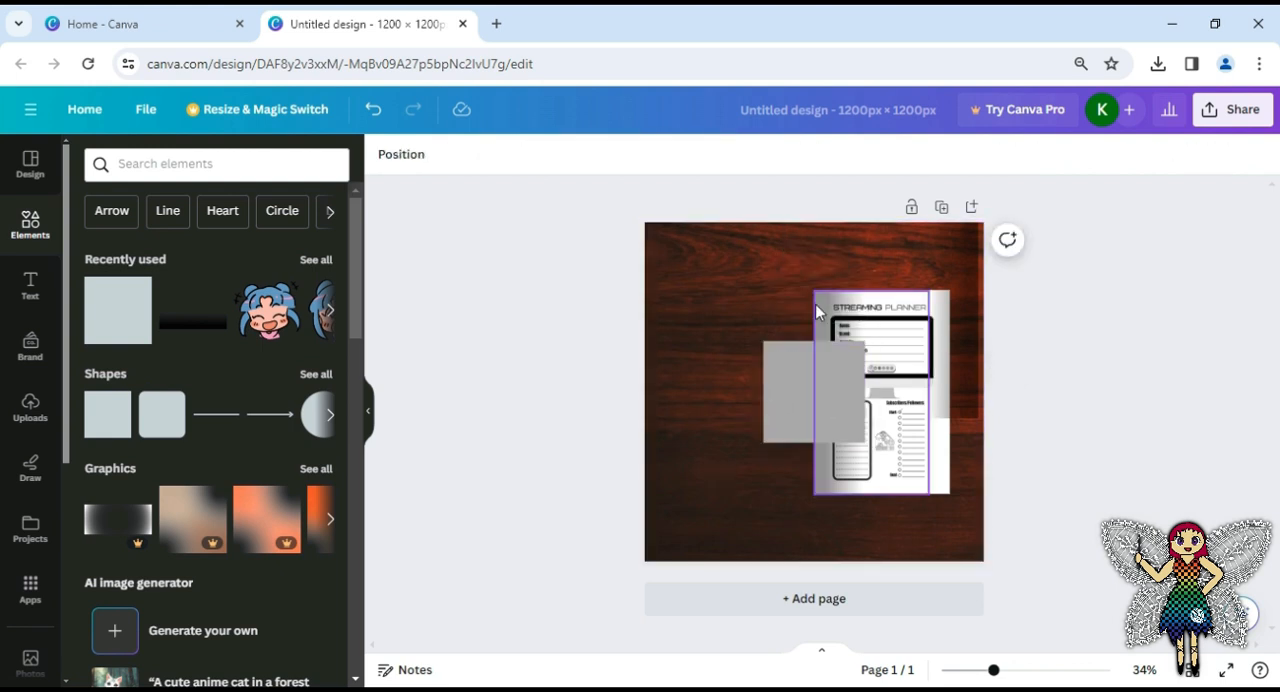
pyautogui.moveTo(790, 383); pyautogui.dragTo(843, 331)
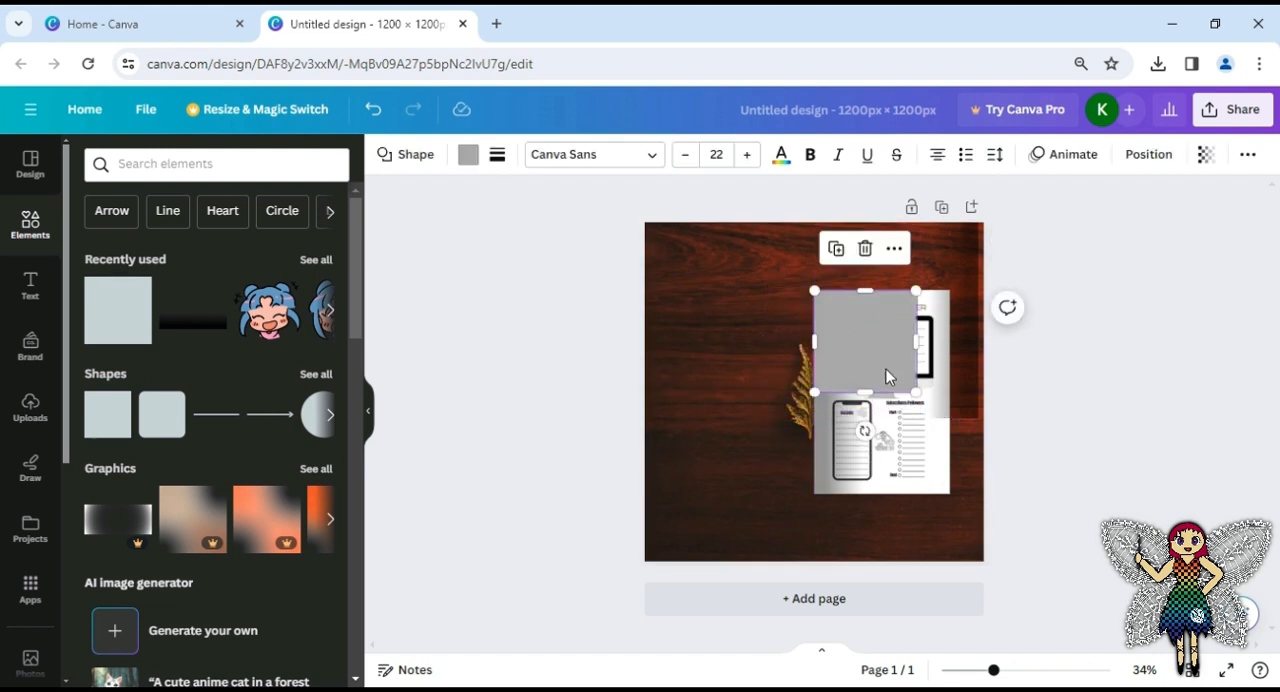
# Resize the square to cover the whole Streaming Planner page and fill it with white
pyautogui.moveTo(914, 391); pyautogui.dragTo(926, 451)
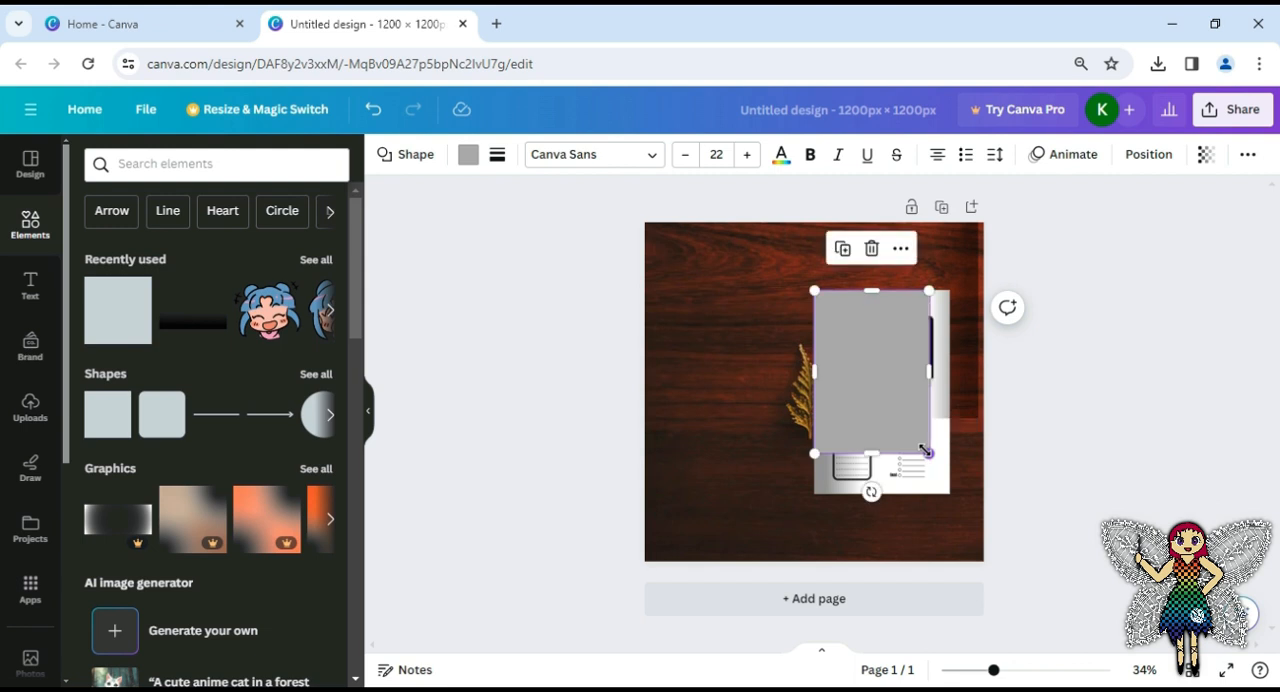
pyautogui.moveTo(931, 456); pyautogui.dragTo(950, 492)
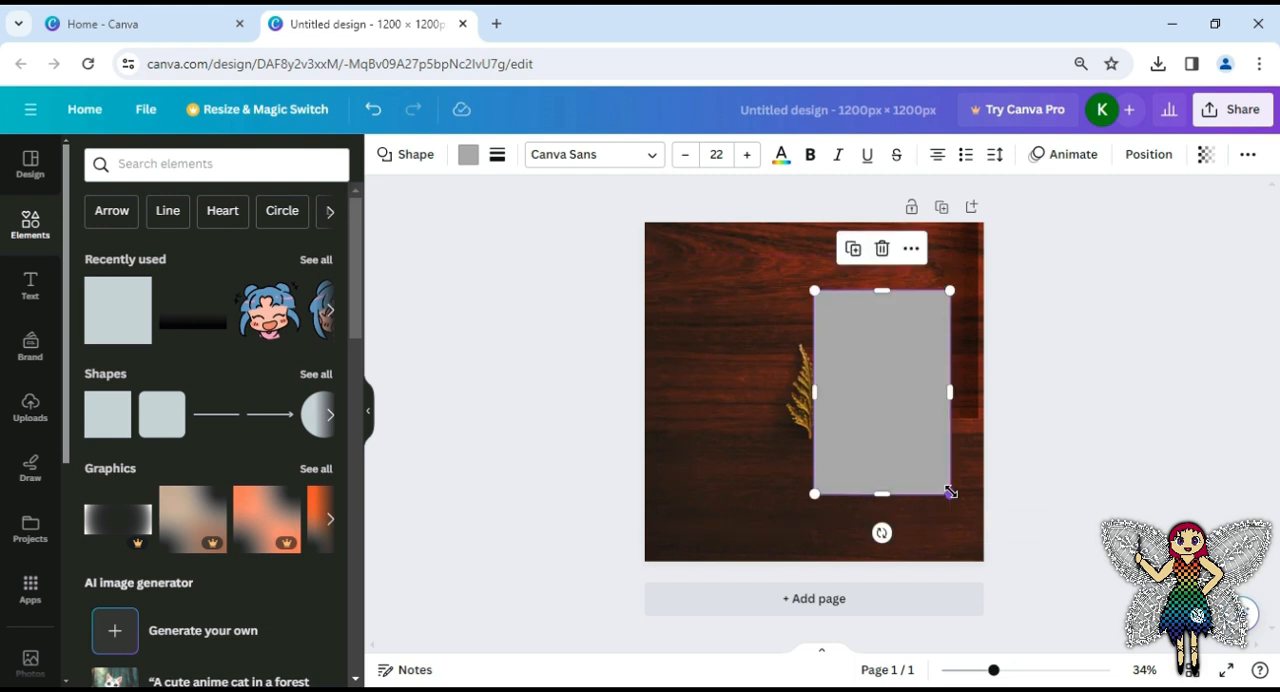
pyautogui.click(467, 157)
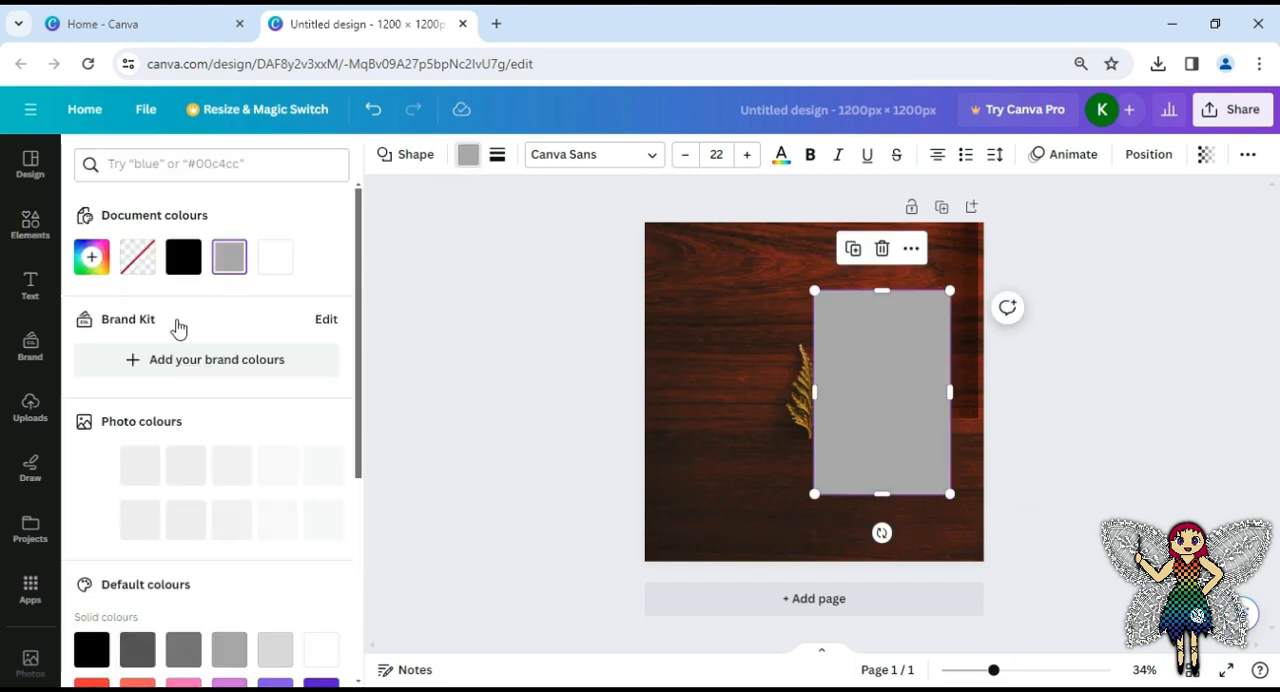
pyautogui.click(277, 259)
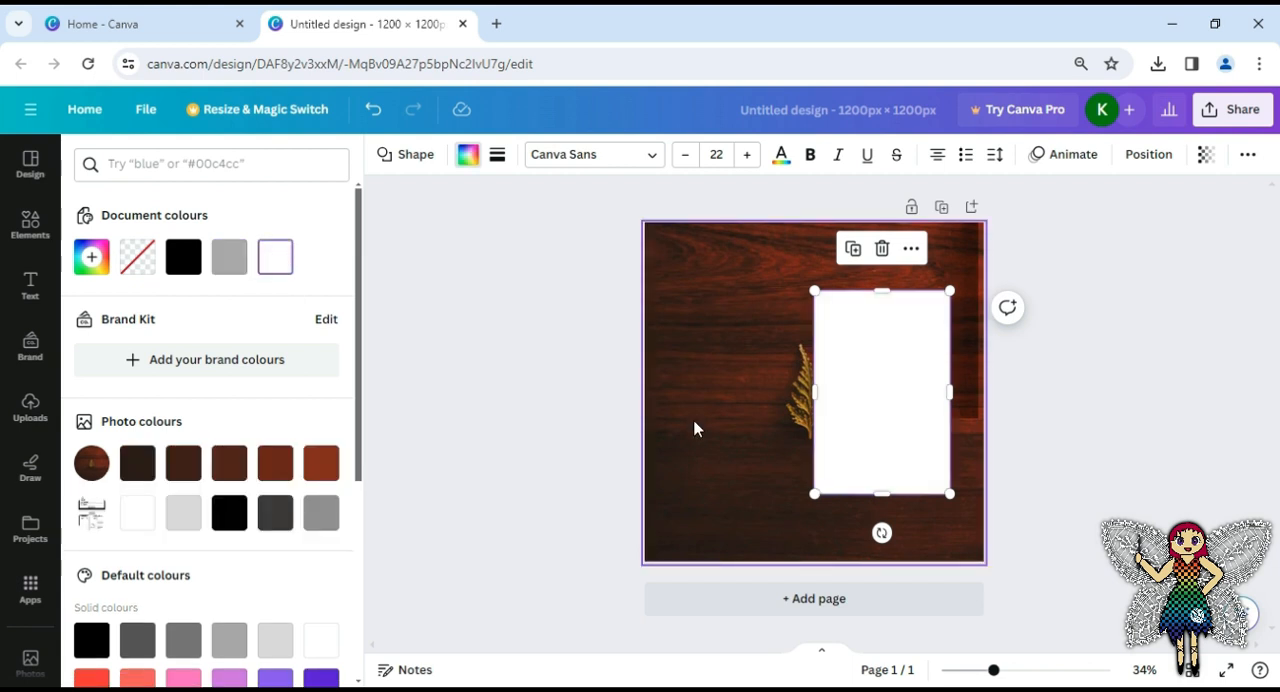
# Move the white page directly left of the planner page and place the loose gradient along its spine edge, layering the page one level behind it
pyautogui.moveTo(871, 386); pyautogui.dragTo(733, 380)
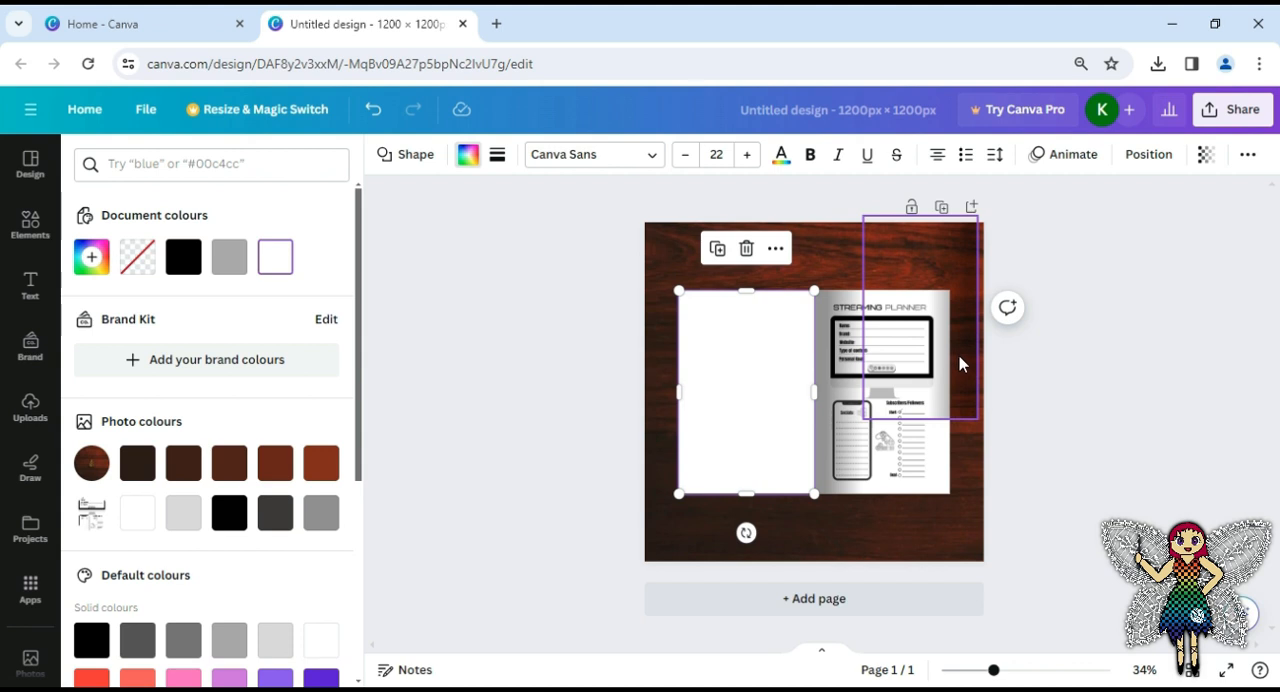
pyautogui.moveTo(858, 424); pyautogui.dragTo(797, 430)
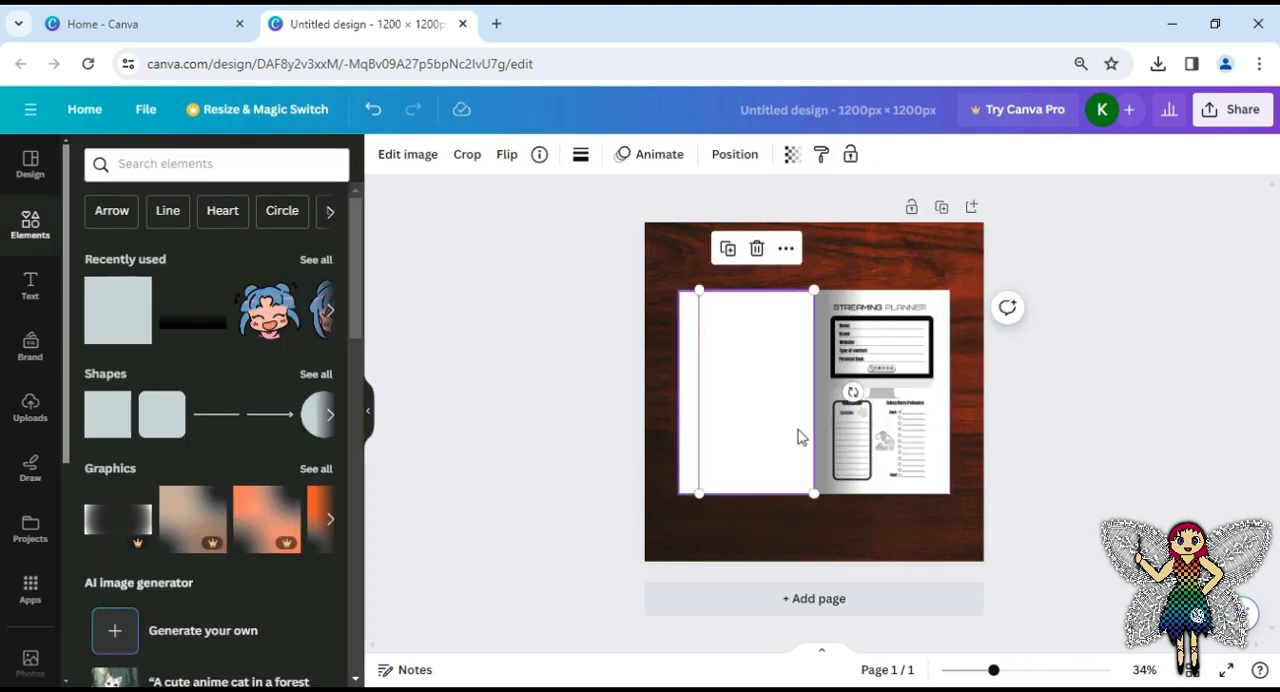
pyautogui.rightClick(799, 438)
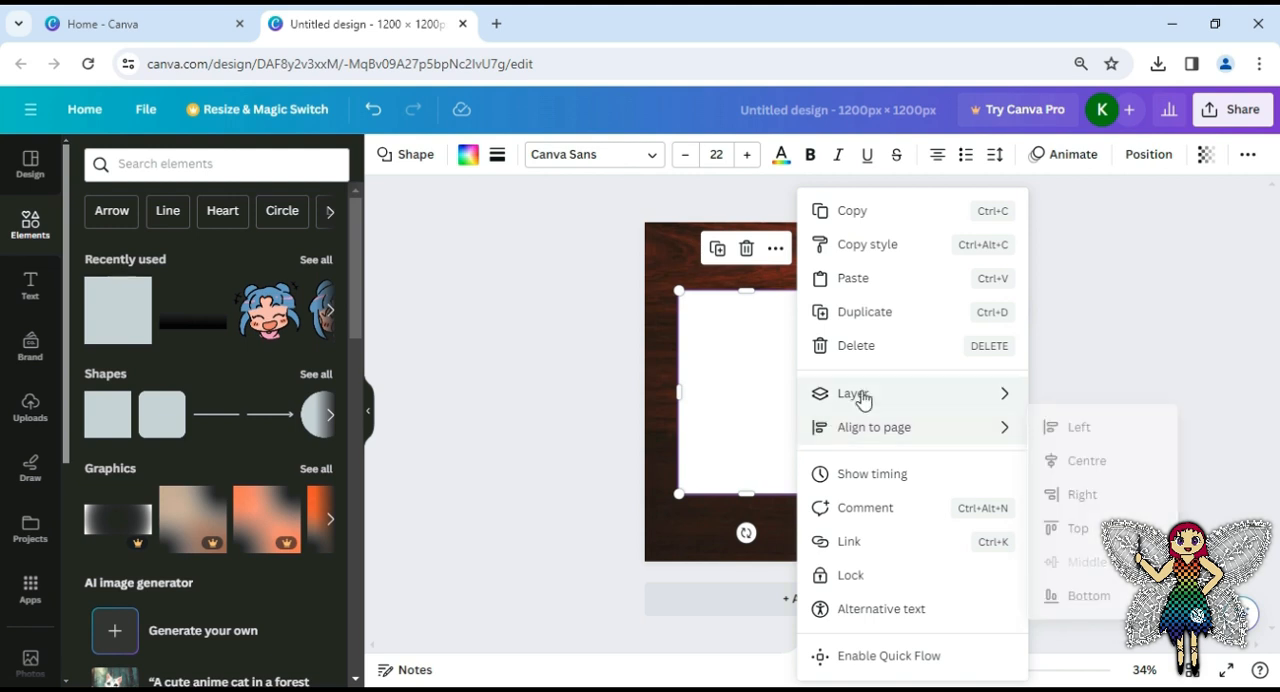
pyautogui.moveTo(862, 398)
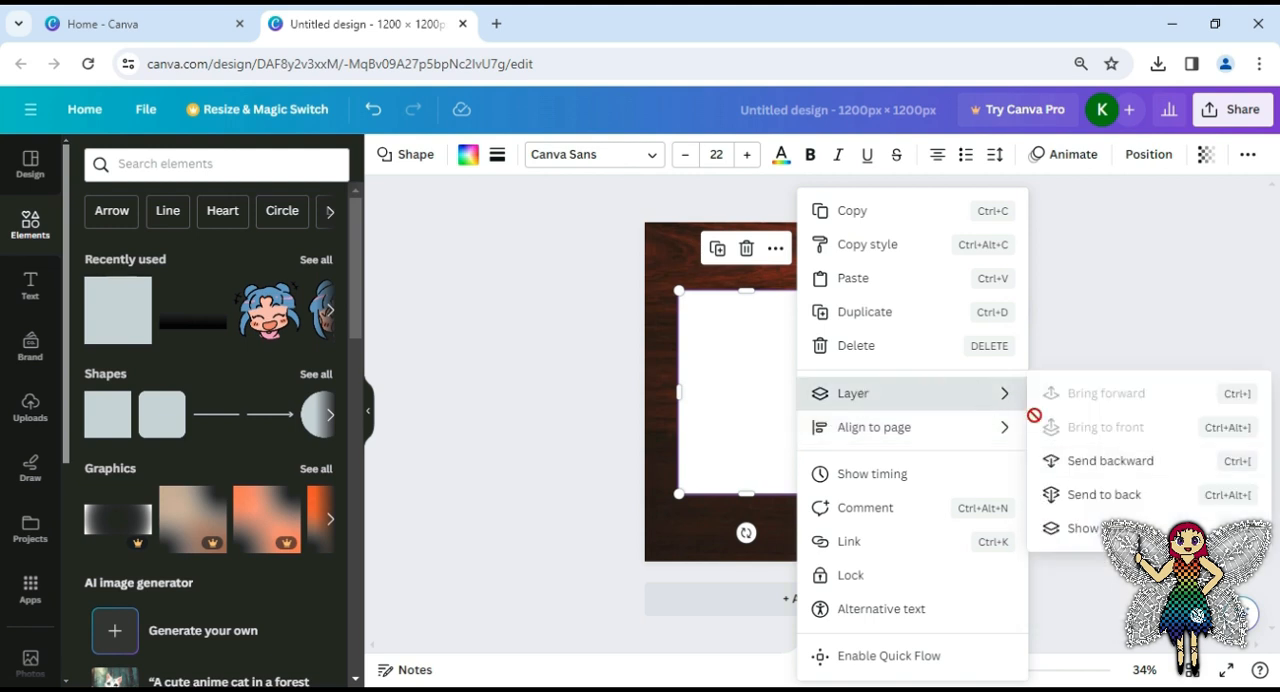
pyautogui.click(1062, 463)
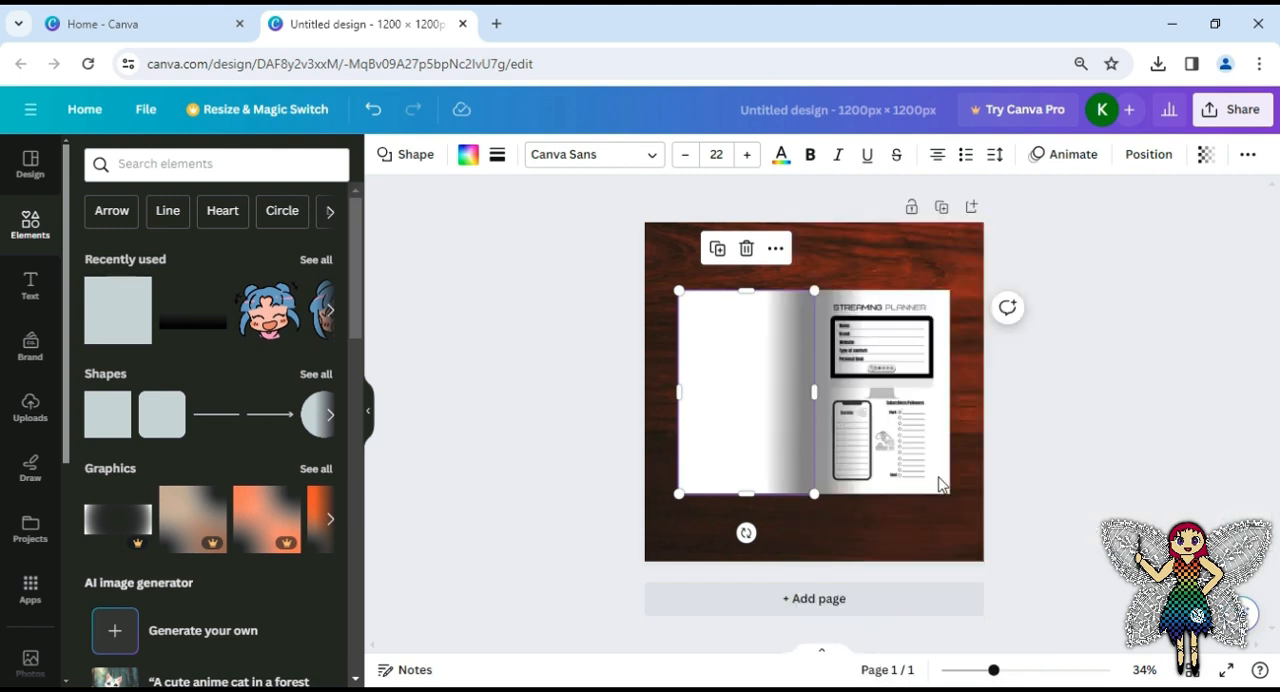
pyautogui.click(607, 544)
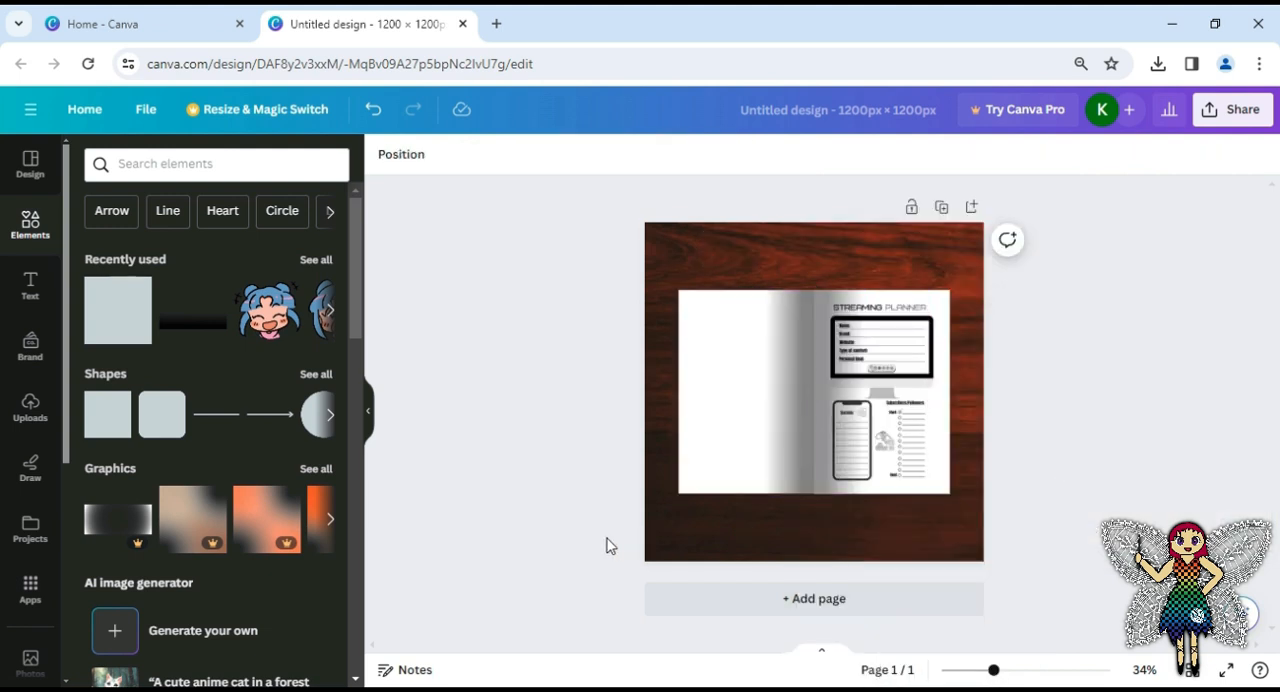